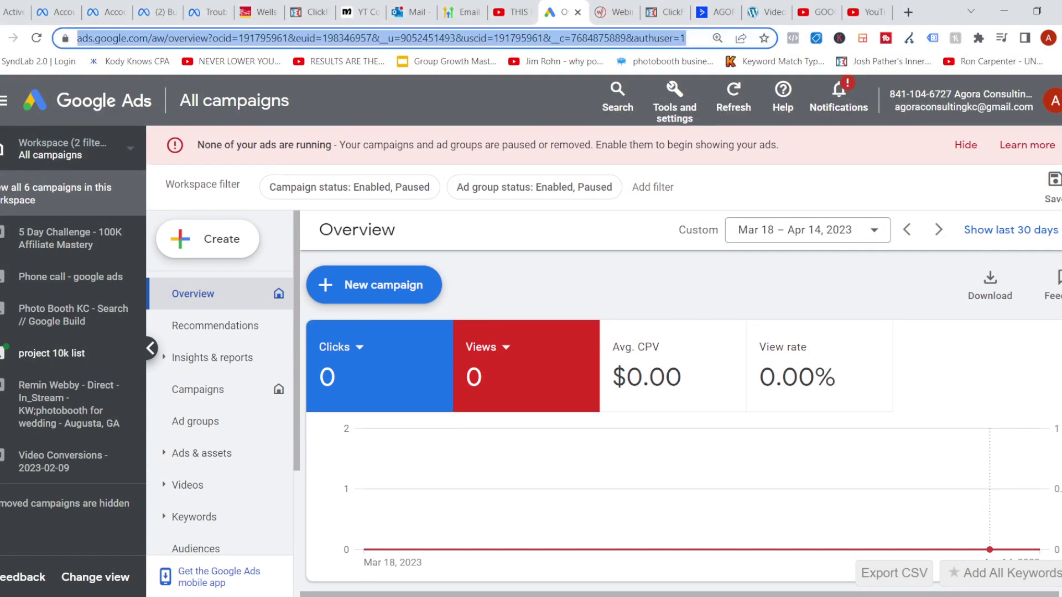
From Tools > Conversions, start a new Website conversion action and select the Website domain field
left_click(676, 110)
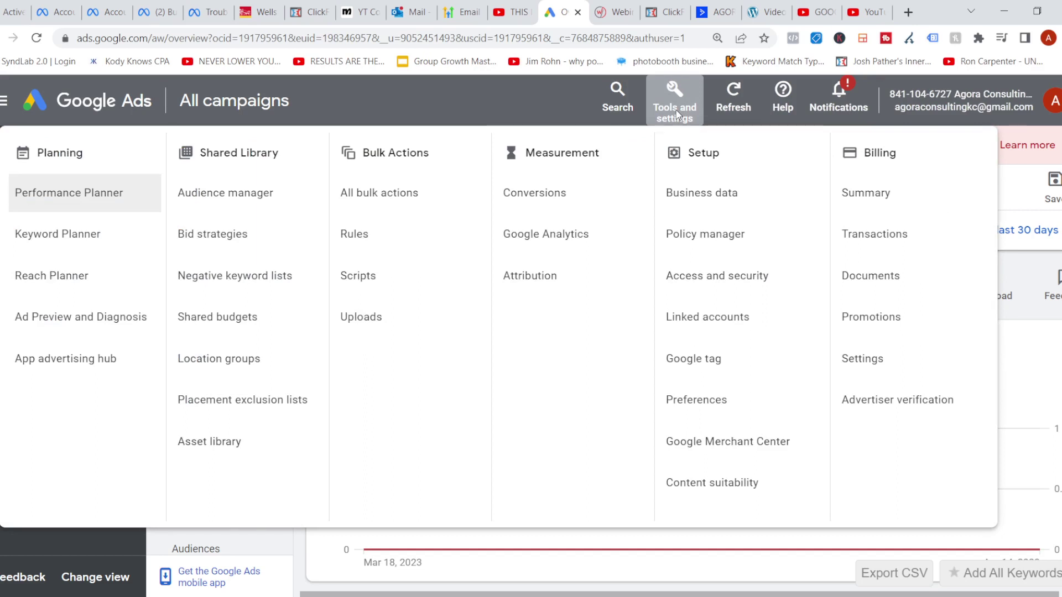
left_click(548, 201)
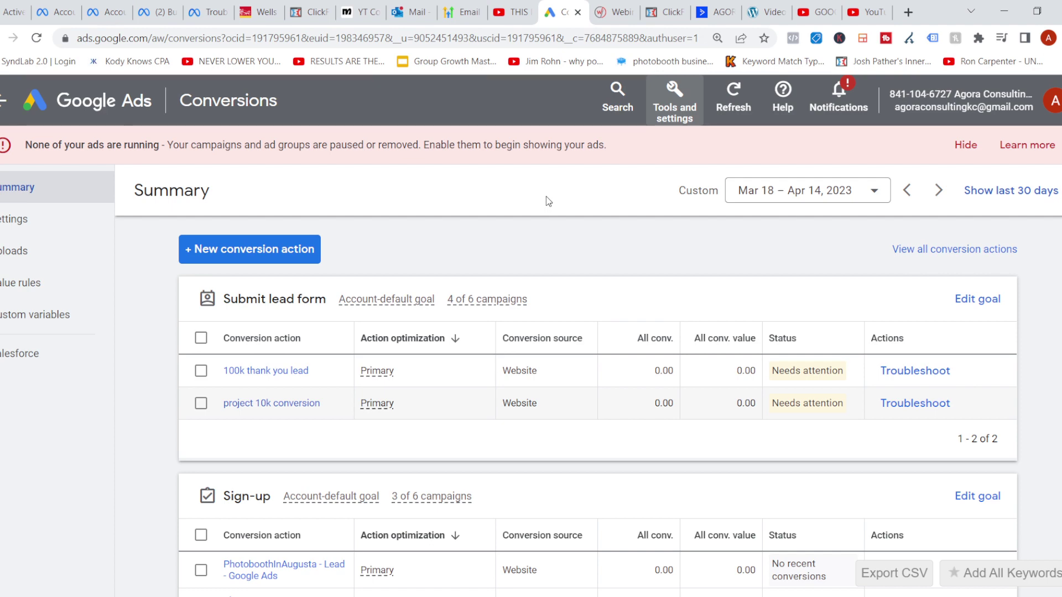
left_click(249, 249)
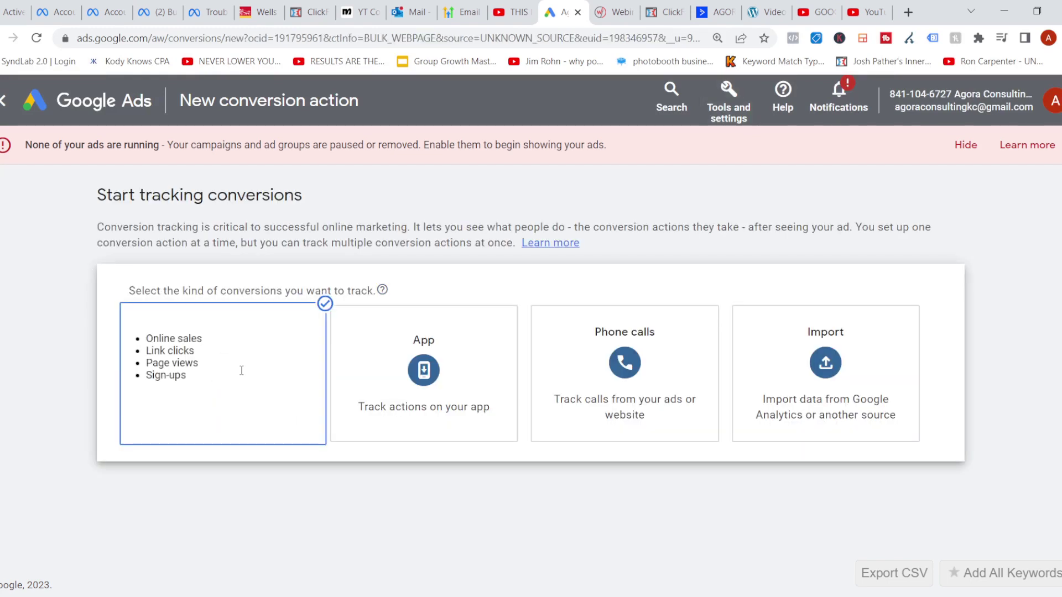
left_click(243, 375)
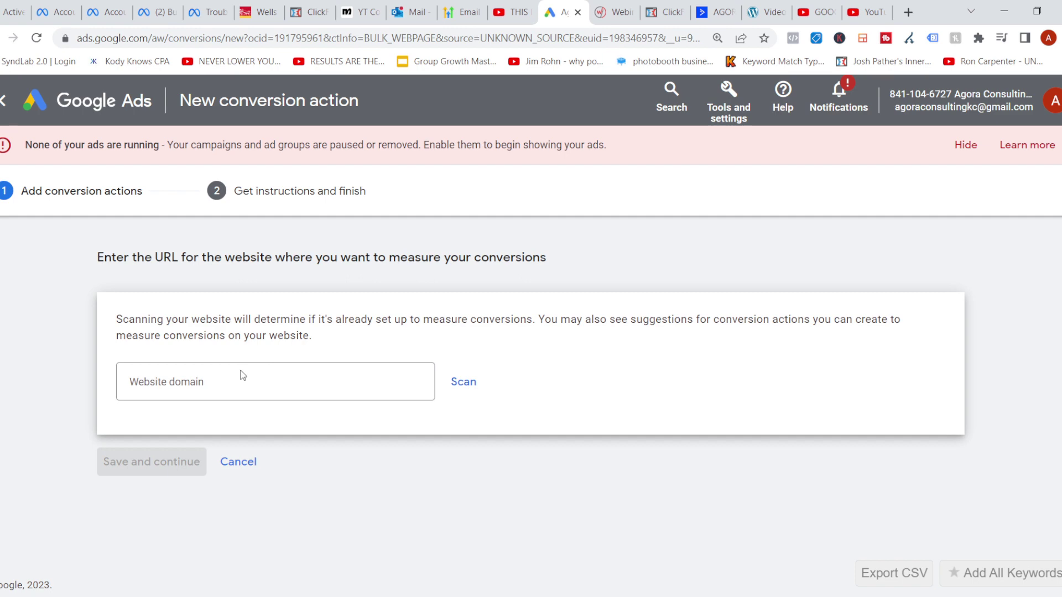
left_click(243, 376)
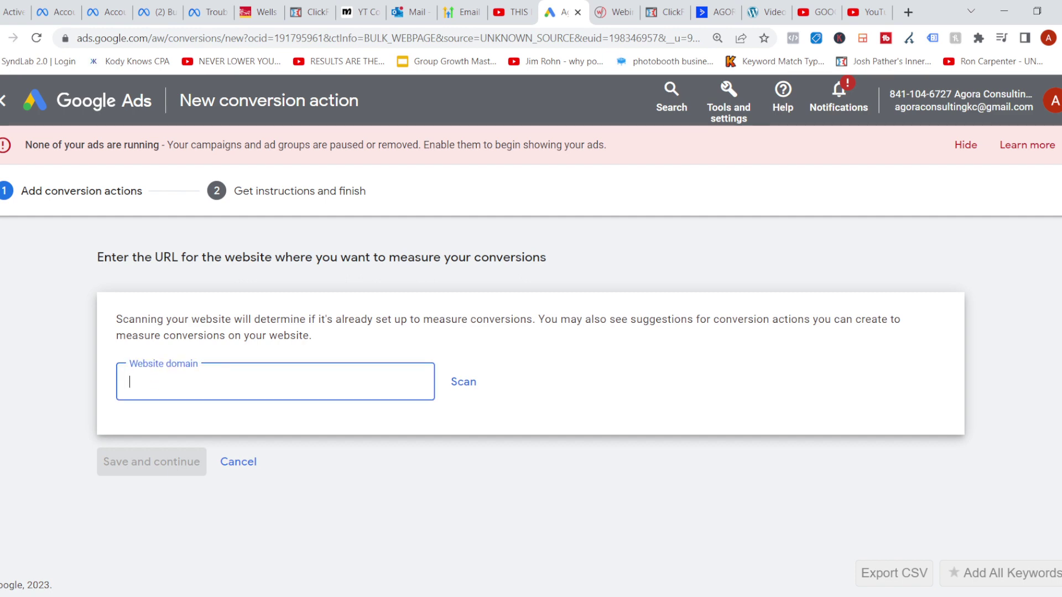
Open the ClickFunnels funnel list and search for 'llist to riches', then clear the search
left_click(665, 12)
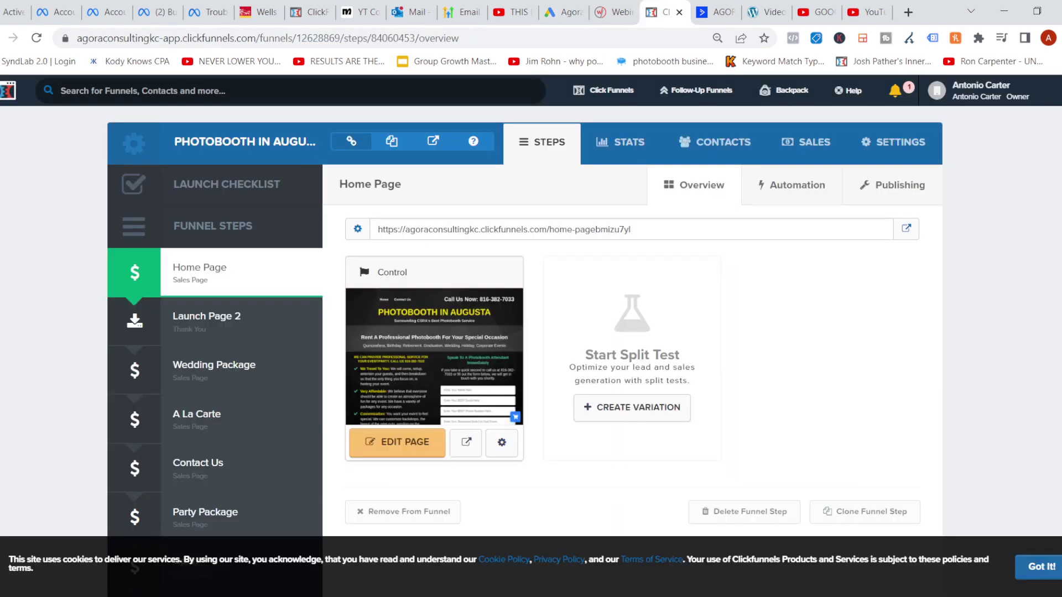
mouse_move(603, 91)
left_click(599, 118)
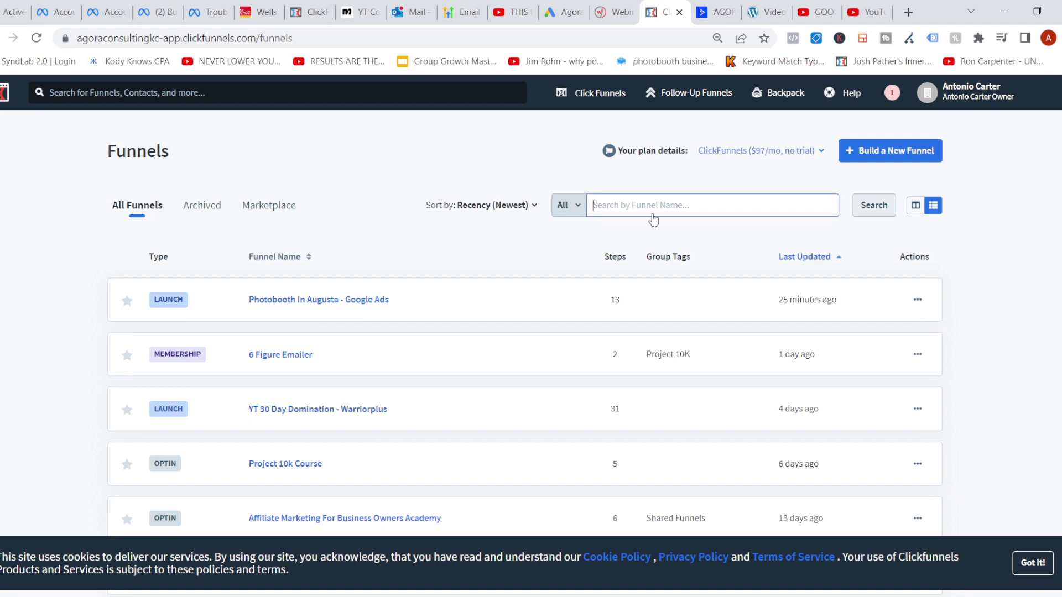
type("llist to ")
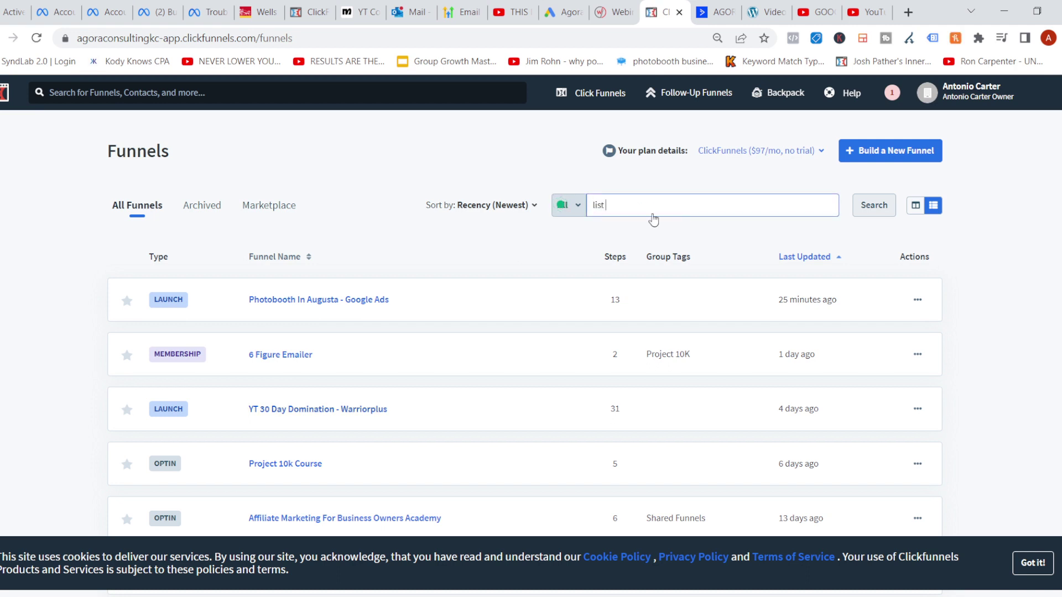
type("riches")
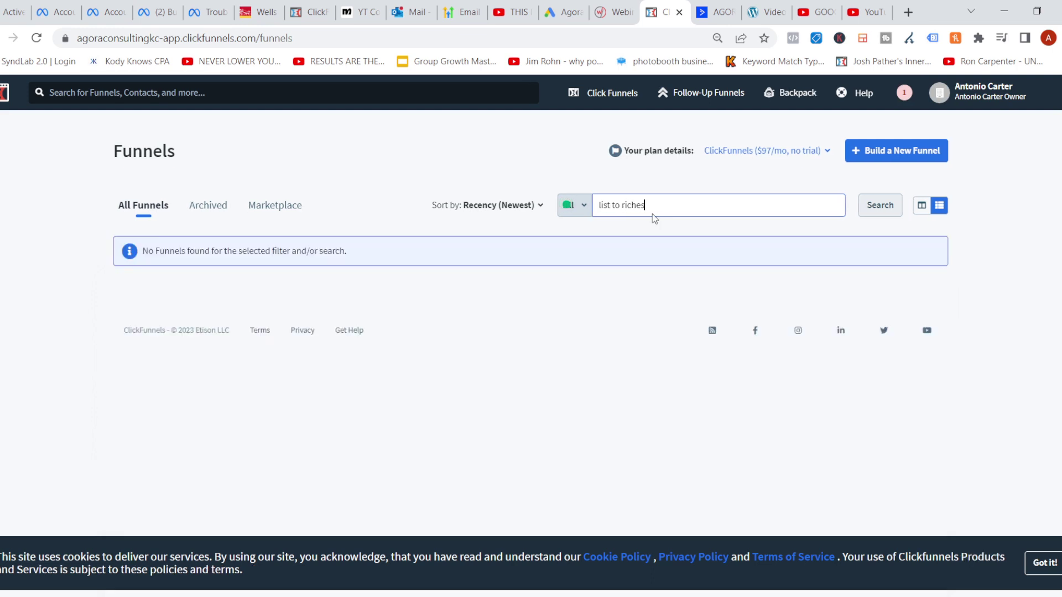
key("BackSpace")
key("BackSpace")
key("BackSpace")
key("BackSpace")
key("BackSpace")
key("BackSpace")
key("BackSpace")
key("BackSpace")
key("BackSpace")
key("BackSpace")
key("BackSpace")
key("BackSpace")
key("BackSpace")
key("BackSpace")
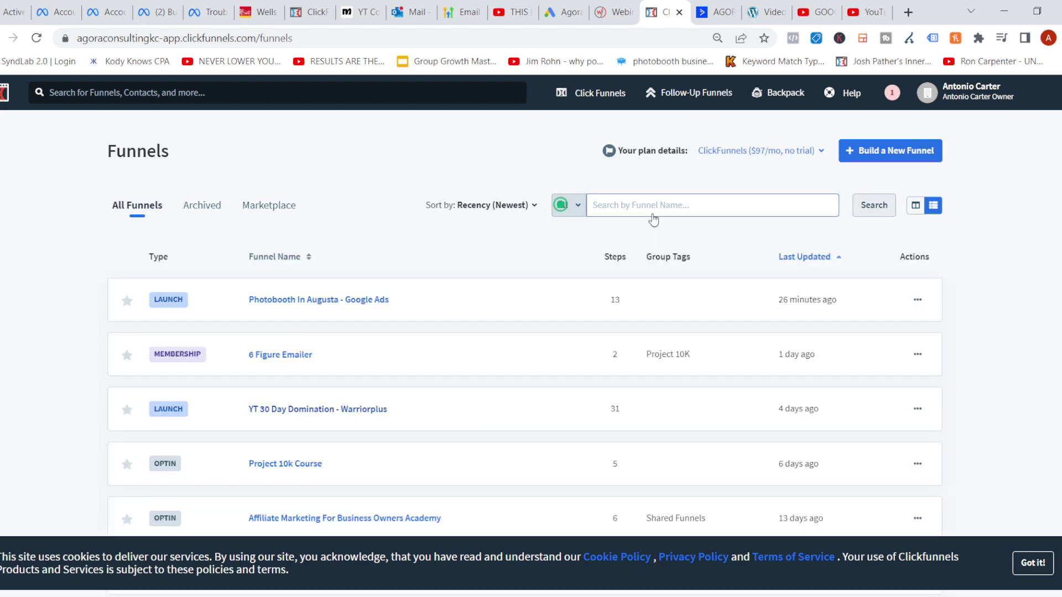
Open the Leverage Your List - 5 Day Challenge funnel and select its opt-in page URL
scroll(653, 219, "down", 5)
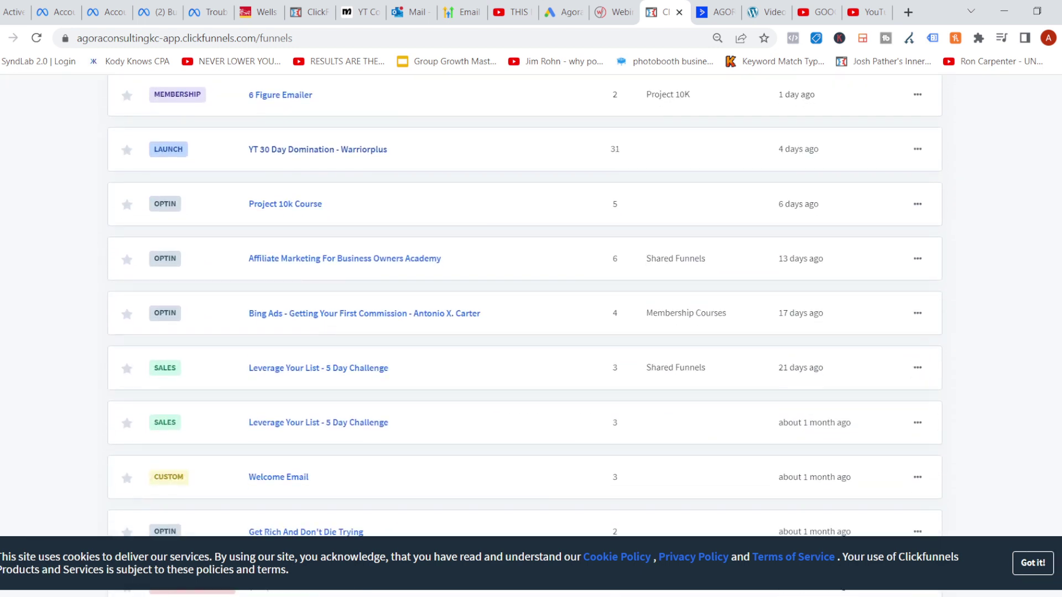
left_click(318, 368)
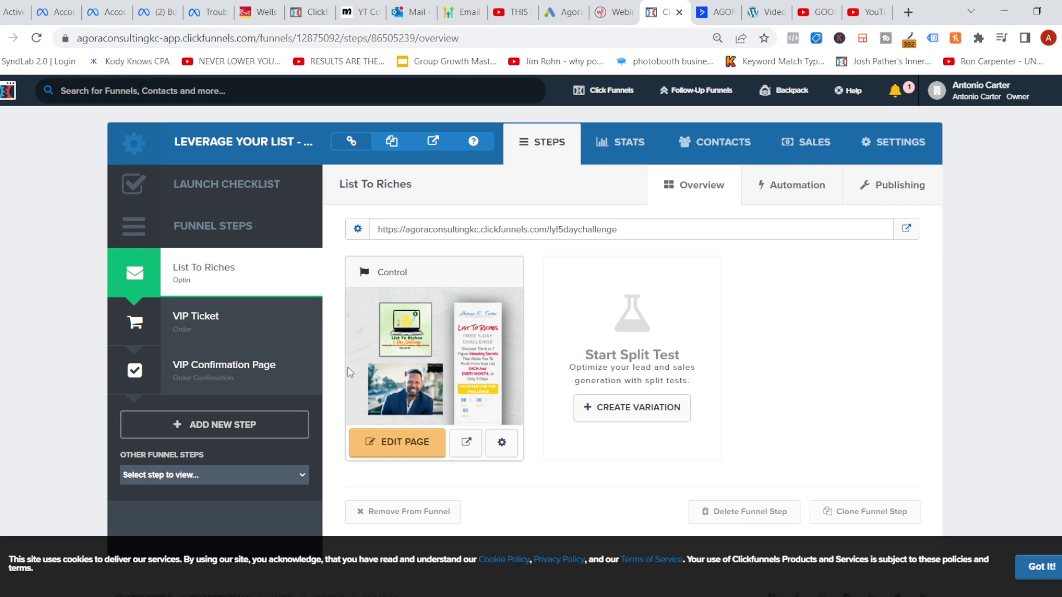
double_click(387, 229)
left_click_drag(406, 247, 625, 247)
key("ctrl+c")
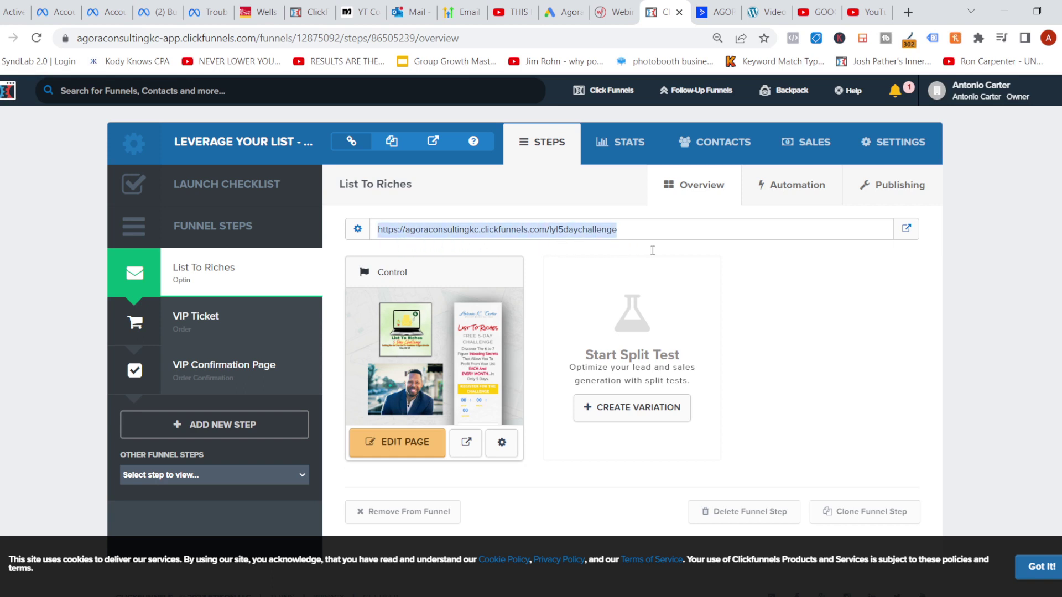
Paste the opt-in page URL into Website domain in Google Ads and scan it
left_click(563, 12)
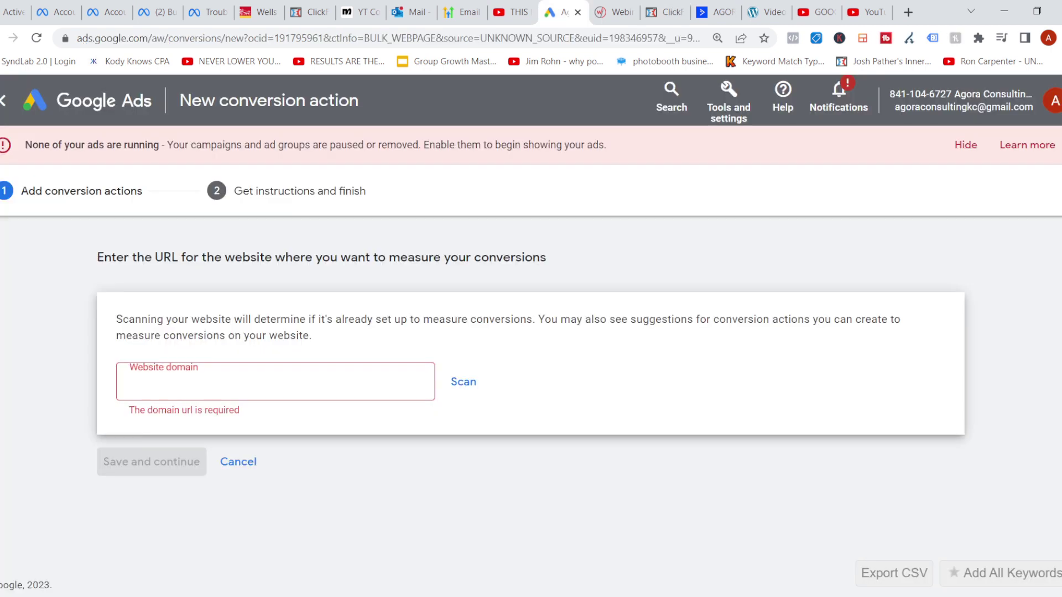
key("ctrl+v")
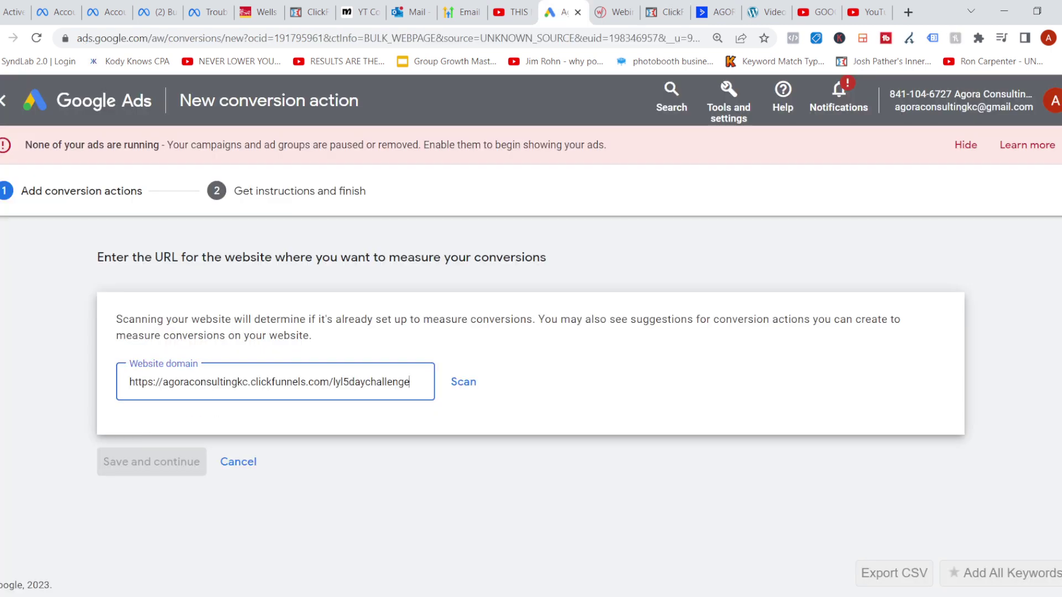
key("Return")
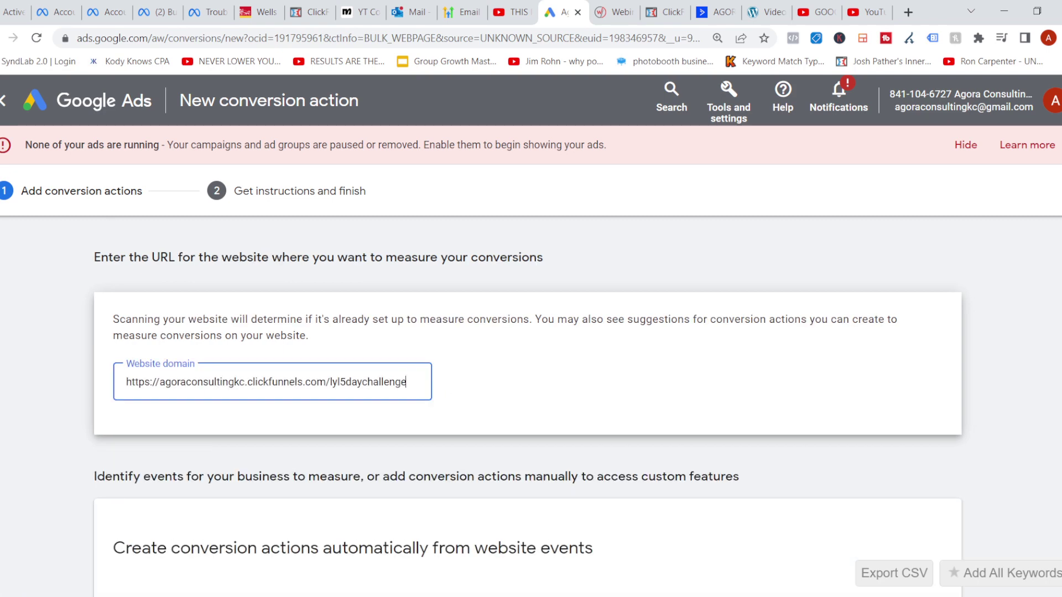
Choose to add a conversion action manually
scroll(530, 387, "down", 9)
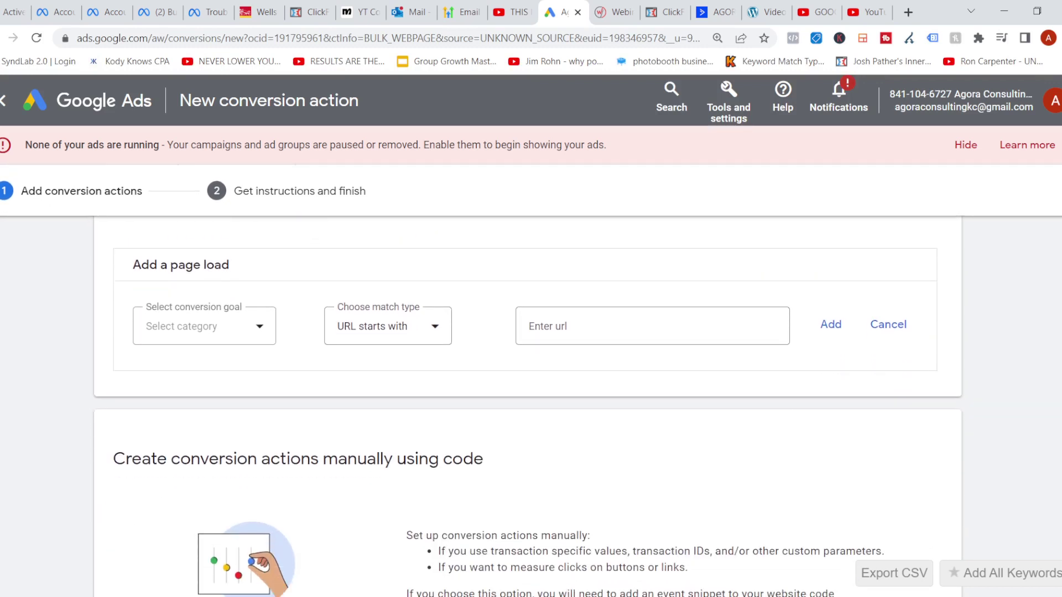
scroll(531, 387, "up", 3)
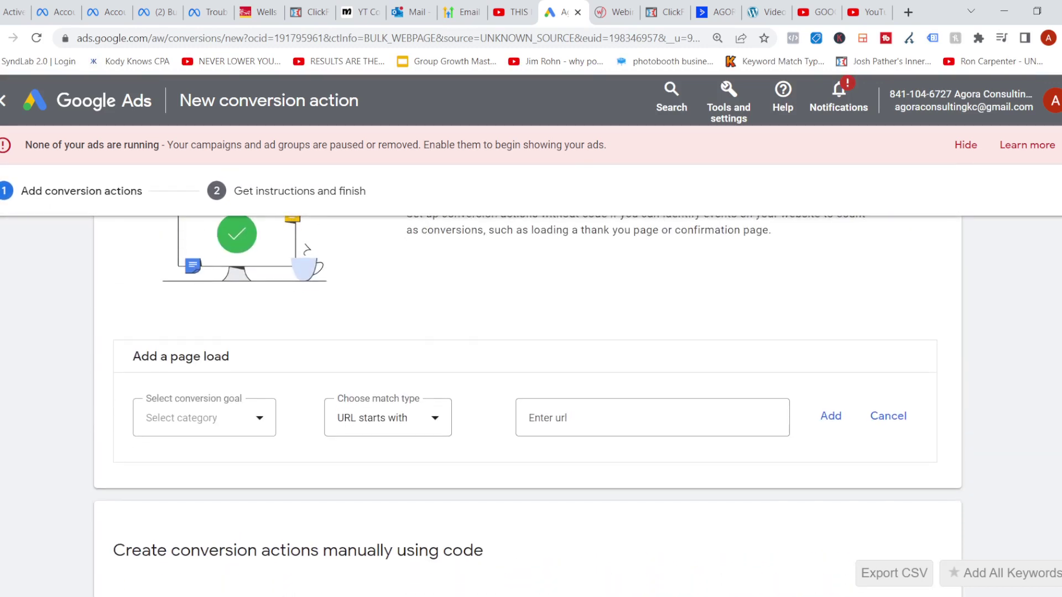
scroll(531, 387, "down", 1)
scroll(531, 387, "up", 2)
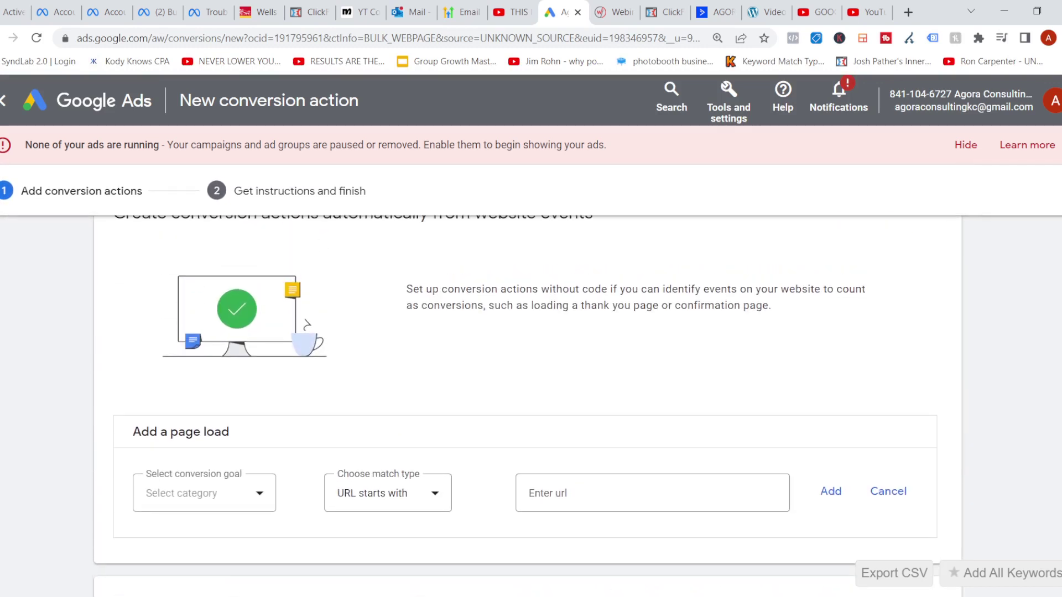
scroll(531, 387, "up", 2)
scroll(531, 388, "down", 1)
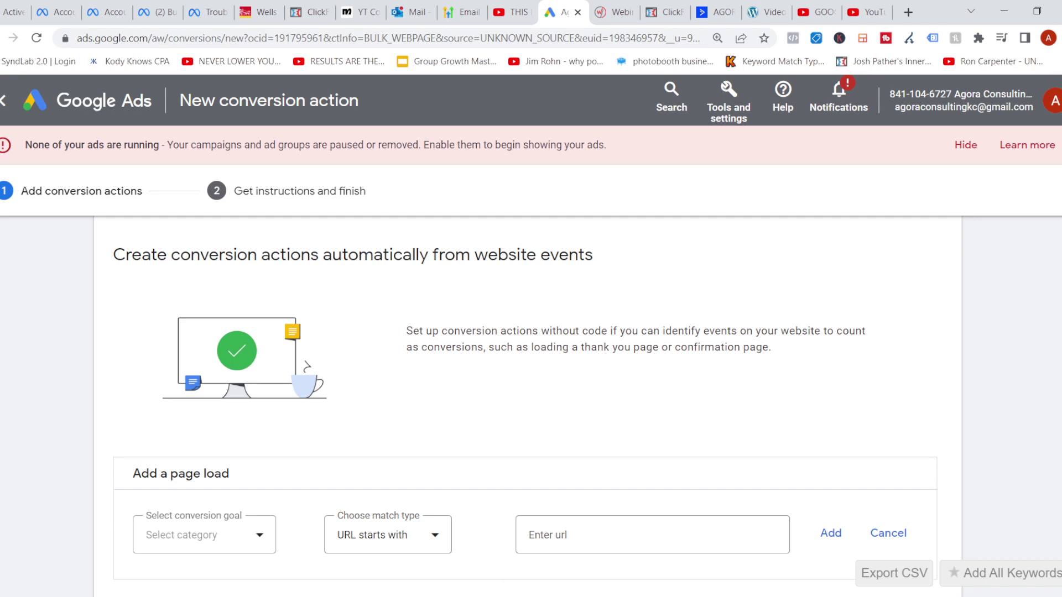
scroll(530, 387, "down", 6)
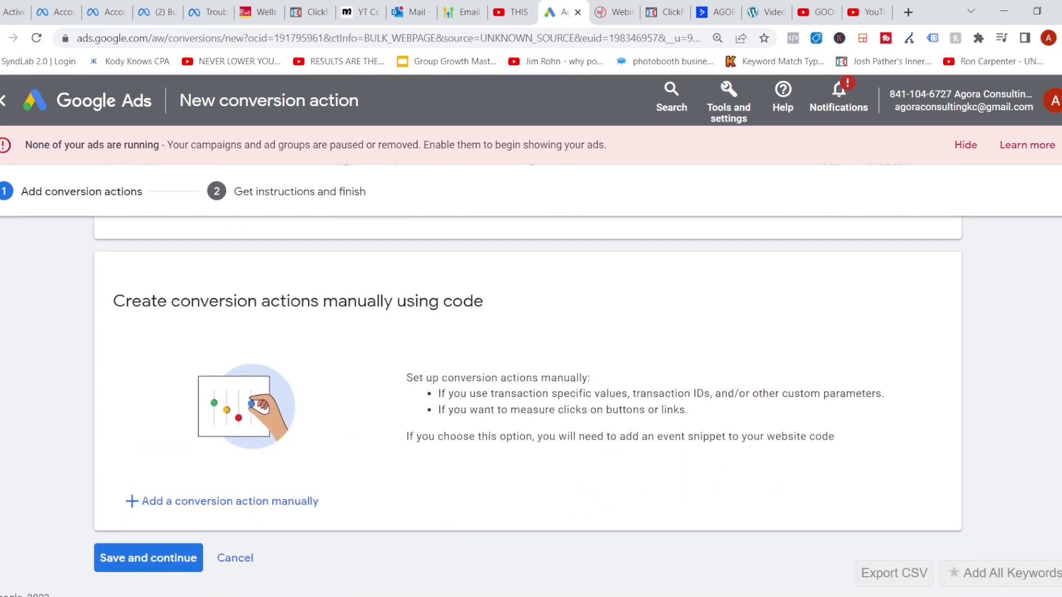
scroll(531, 387, "down", 1)
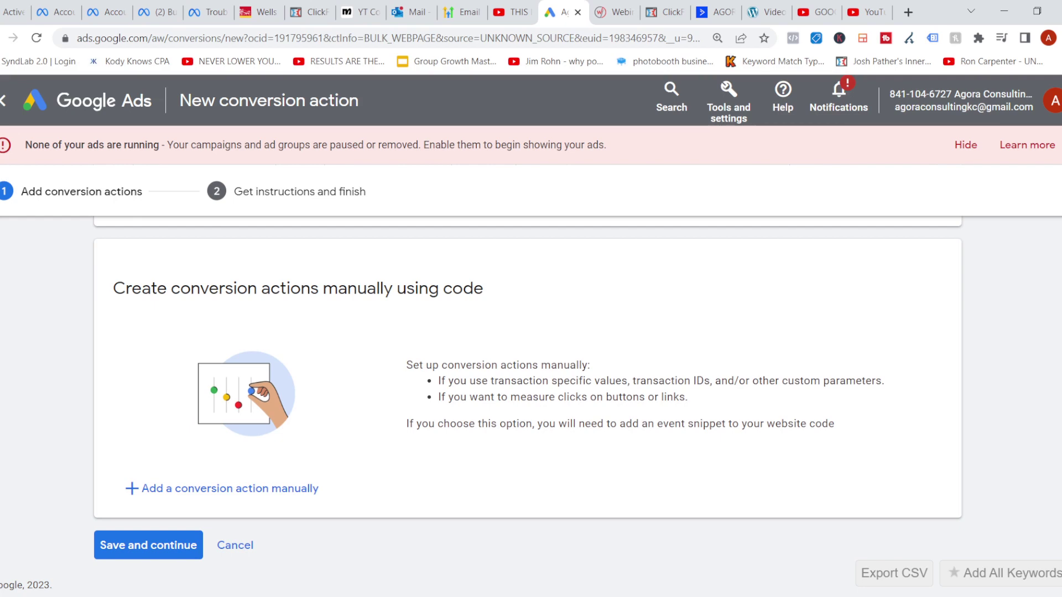
left_click(222, 489)
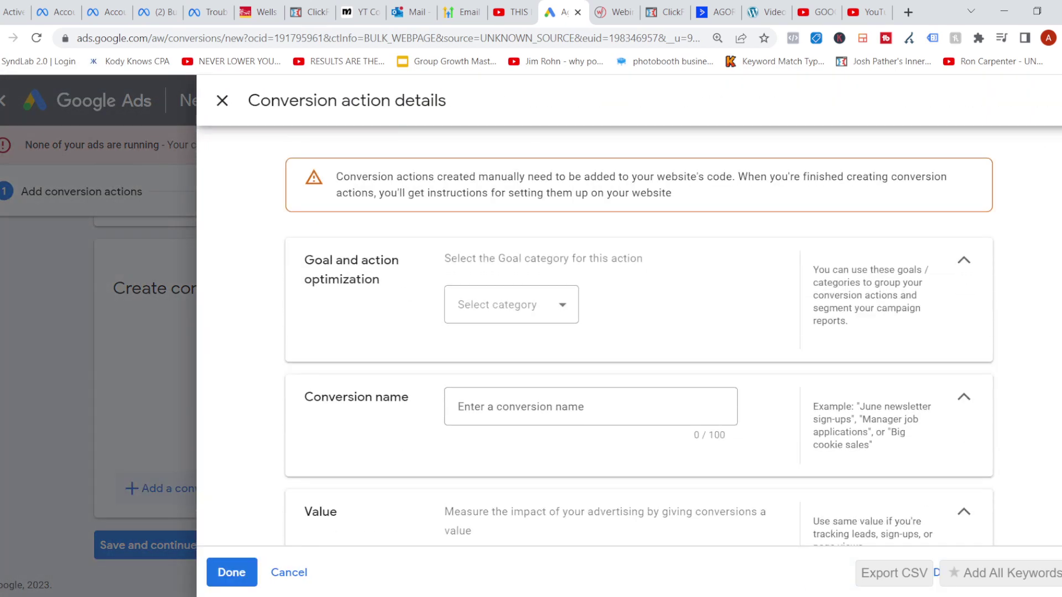
Choose Page view from More categories in the Goal category dropdown
left_click(511, 305)
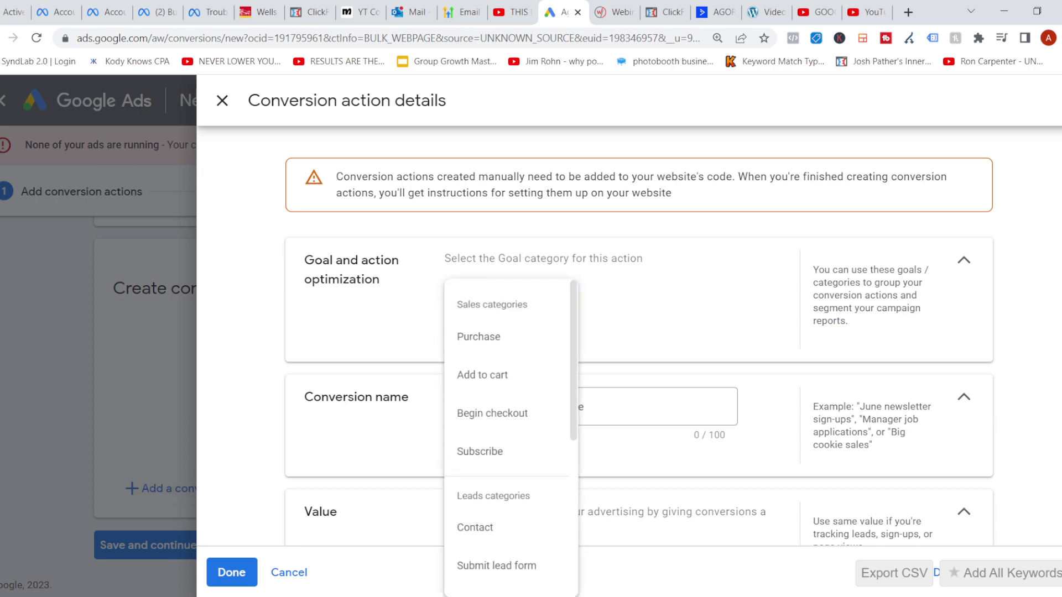
scroll(511, 430, "down", 4)
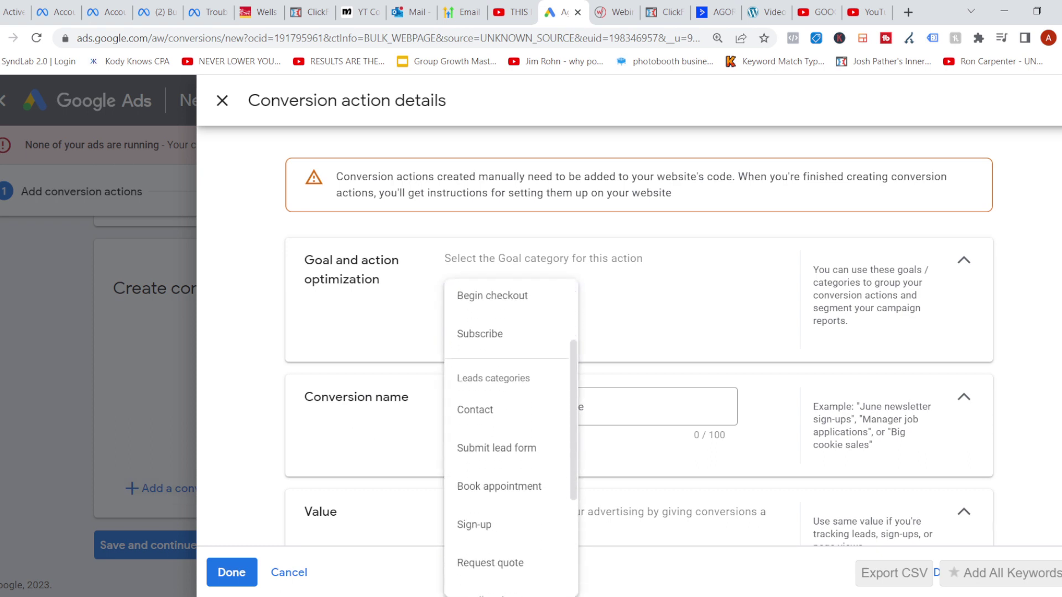
scroll(511, 430, "down", 1)
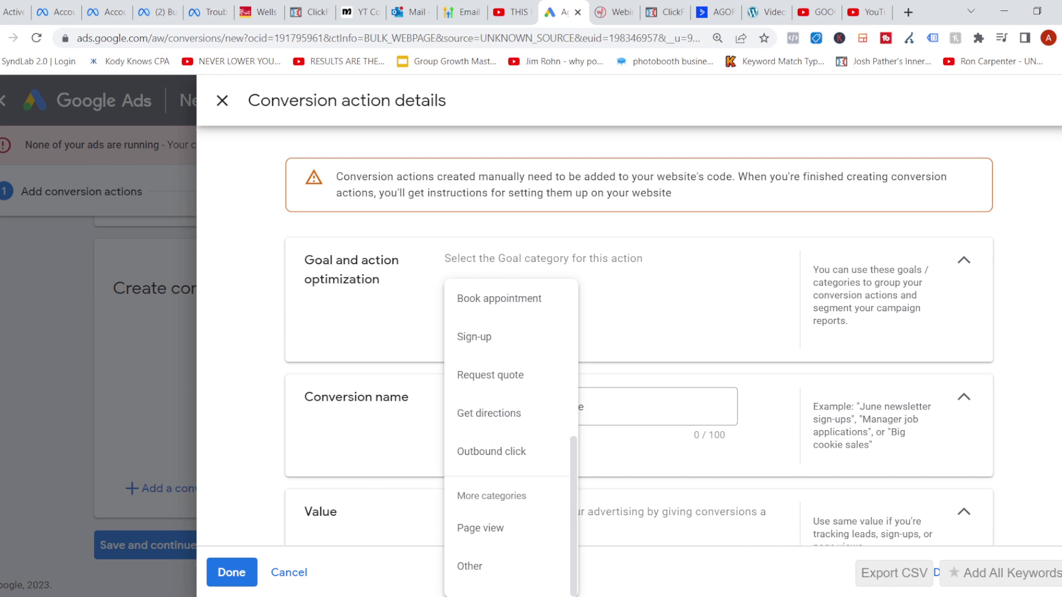
scroll(511, 430, "up", 3)
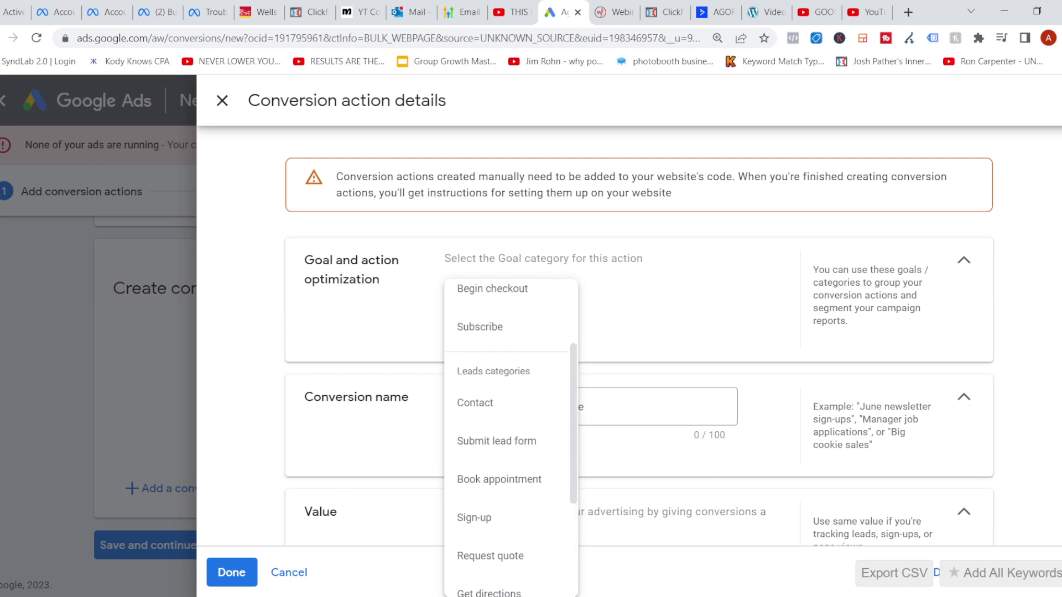
scroll(511, 430, "up", 2)
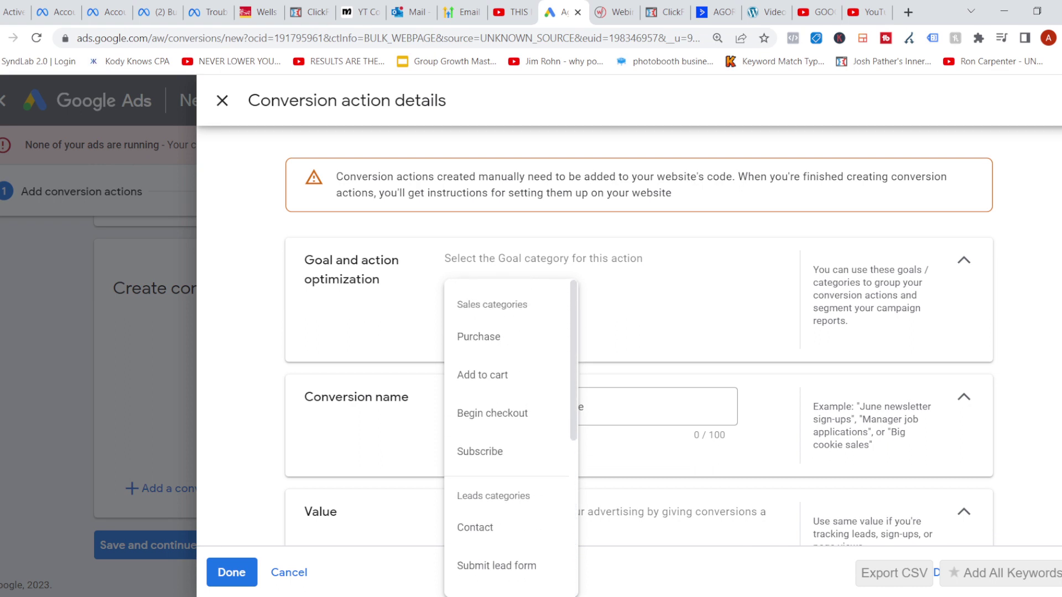
scroll(511, 429, "down", 2)
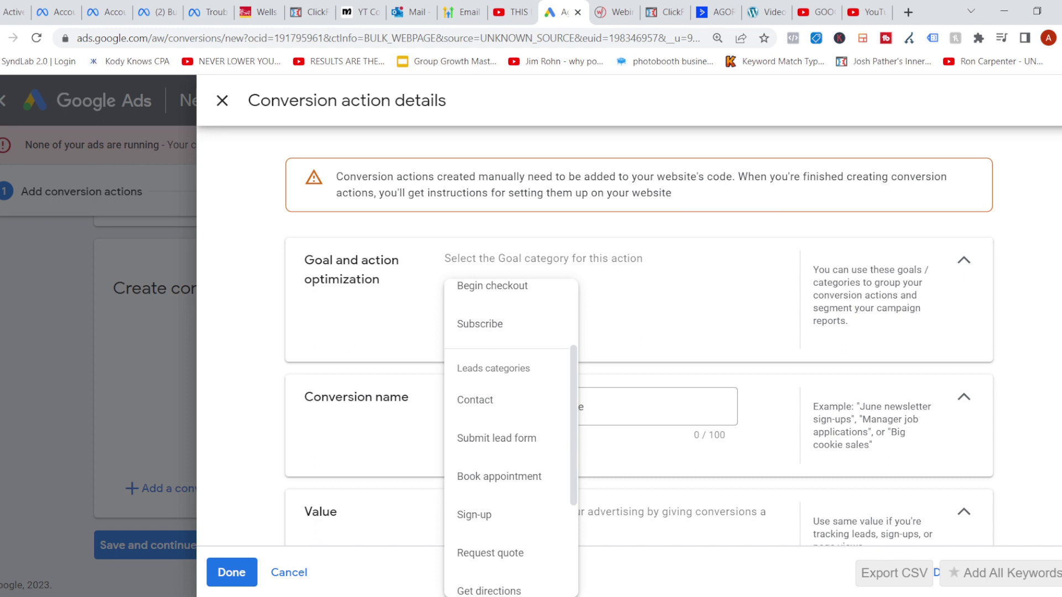
scroll(511, 437, "down", 3)
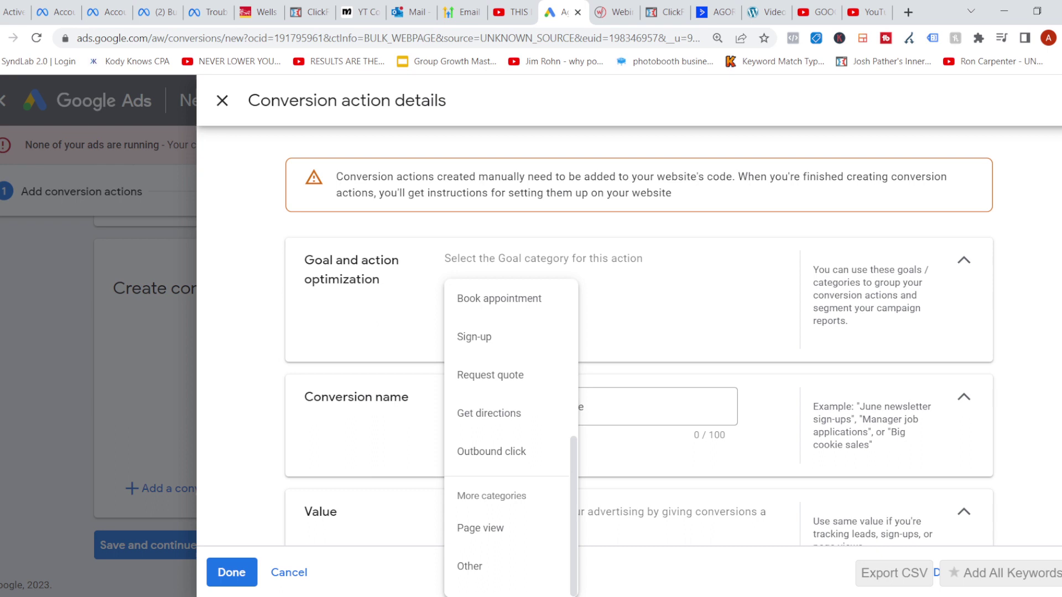
left_click(481, 529)
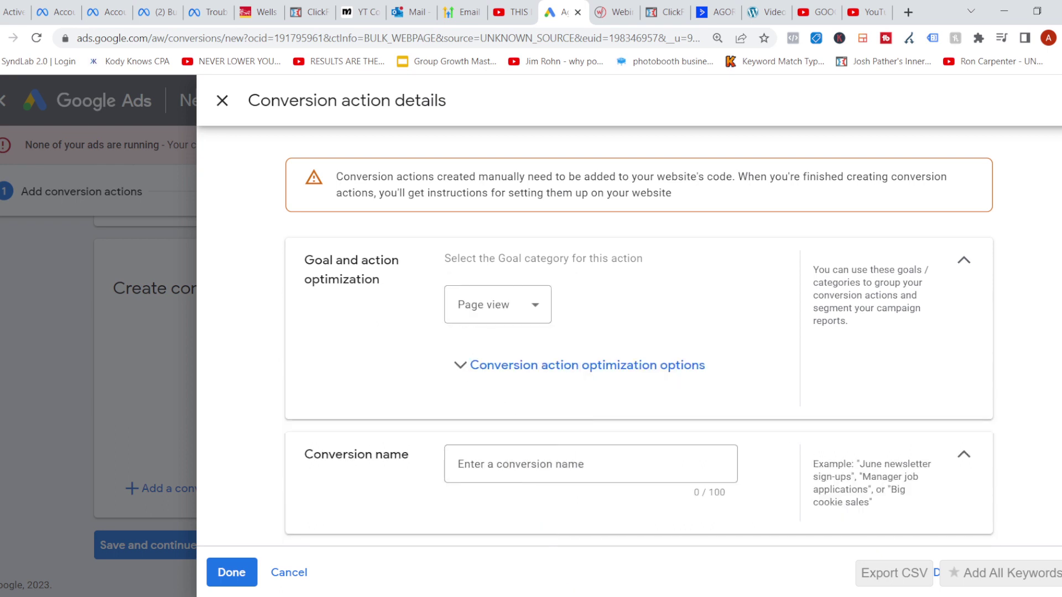
scroll(638, 335, "down", 3)
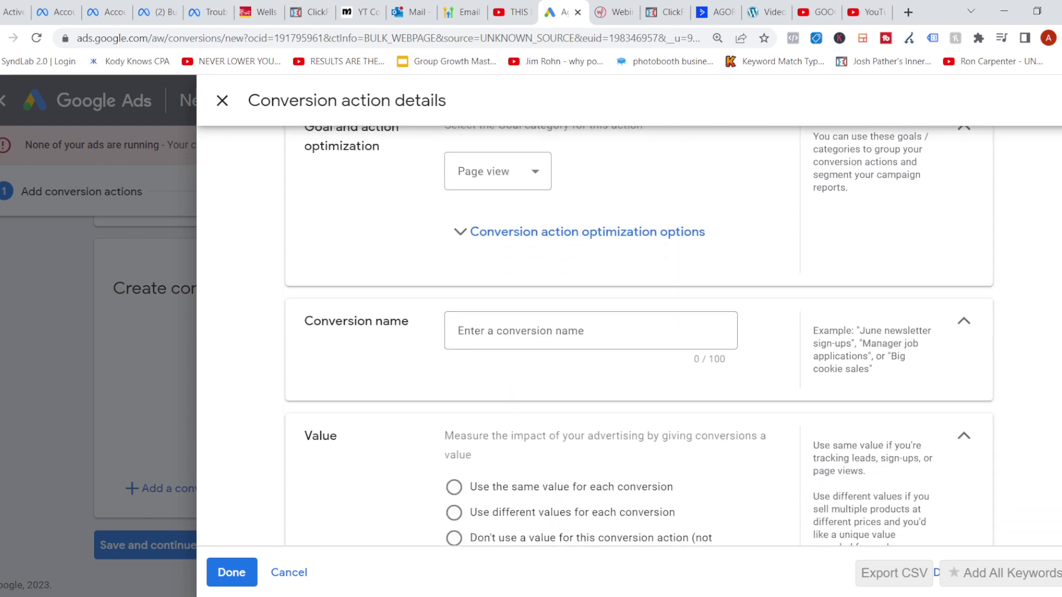
Name the conversion 'LYL 5 Day Challenge - Page View', with no value and Count set to One
left_click(545, 331)
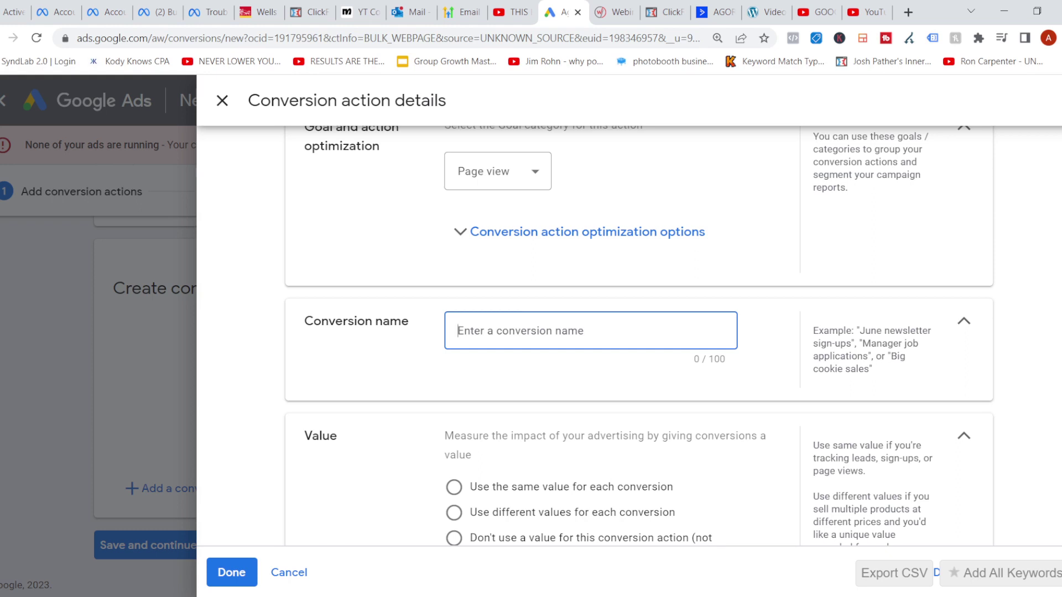
type("LYL ")
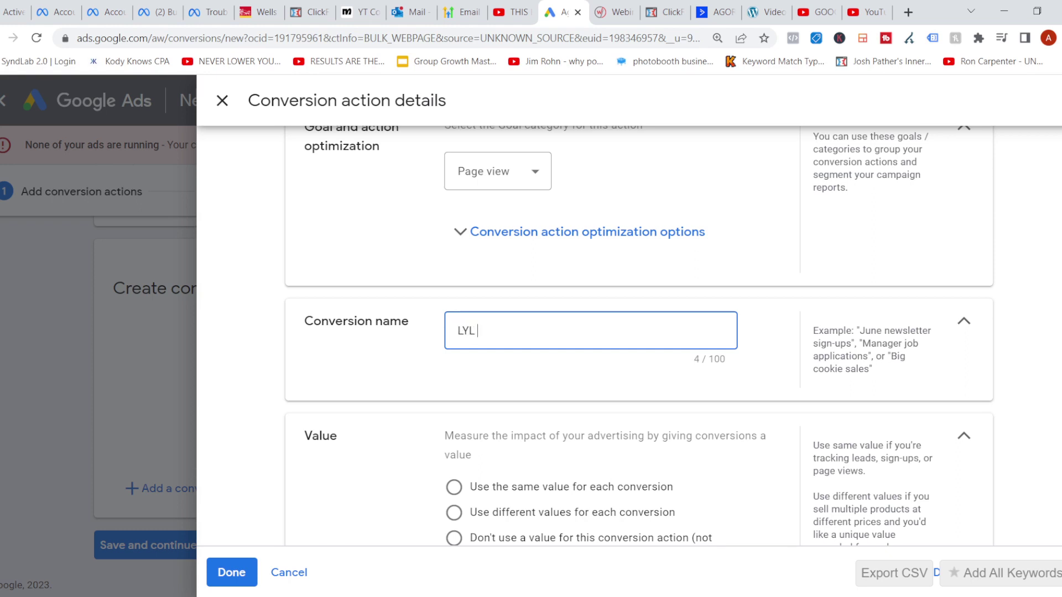
type("5 Day Challenge - Pag")
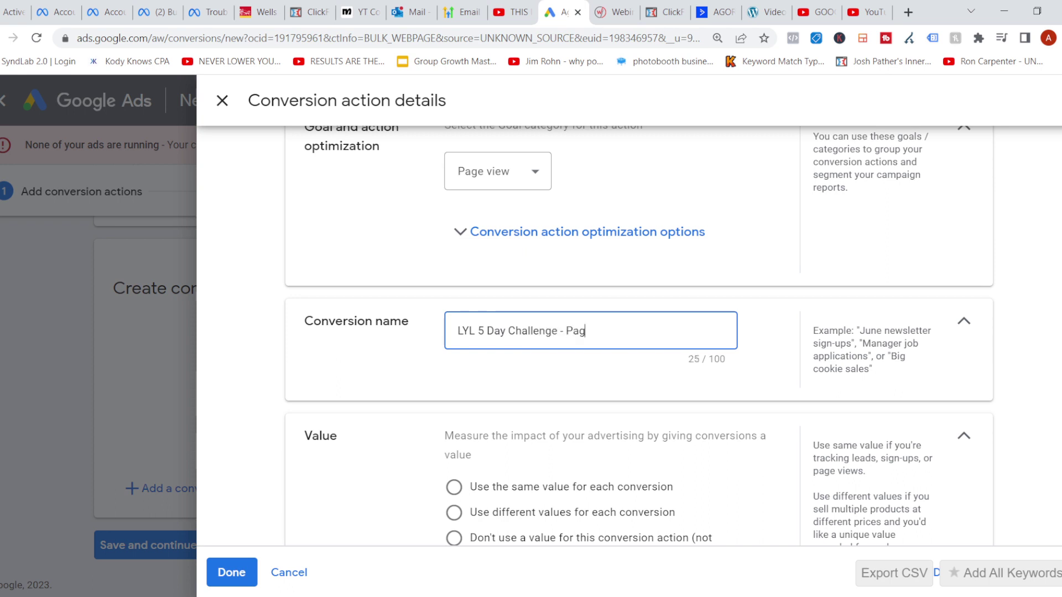
type("e View")
scroll(639, 335, "down", 1)
scroll(638, 335, "down", 3)
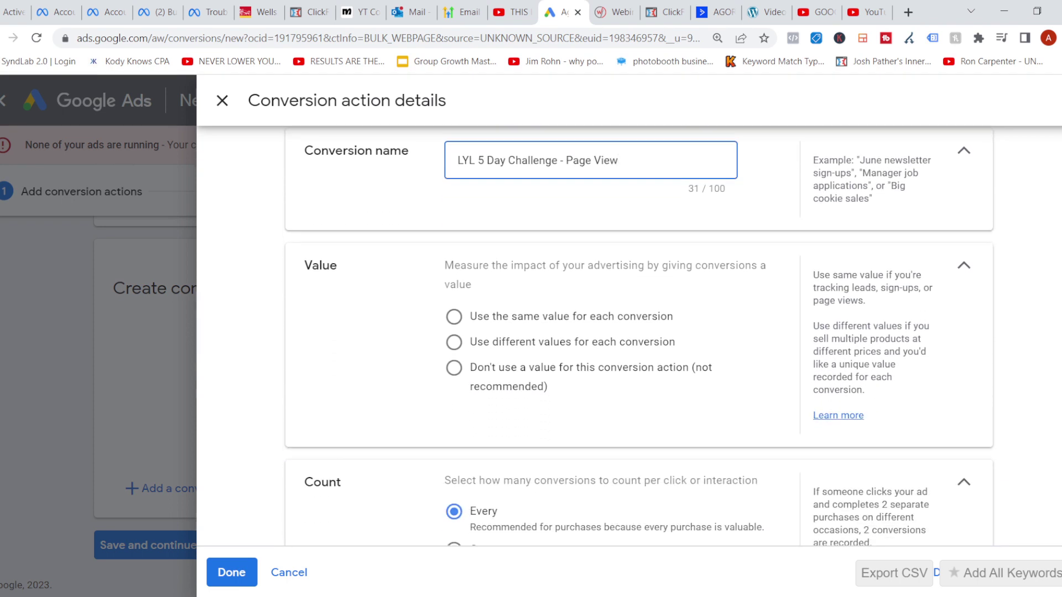
left_click(454, 368)
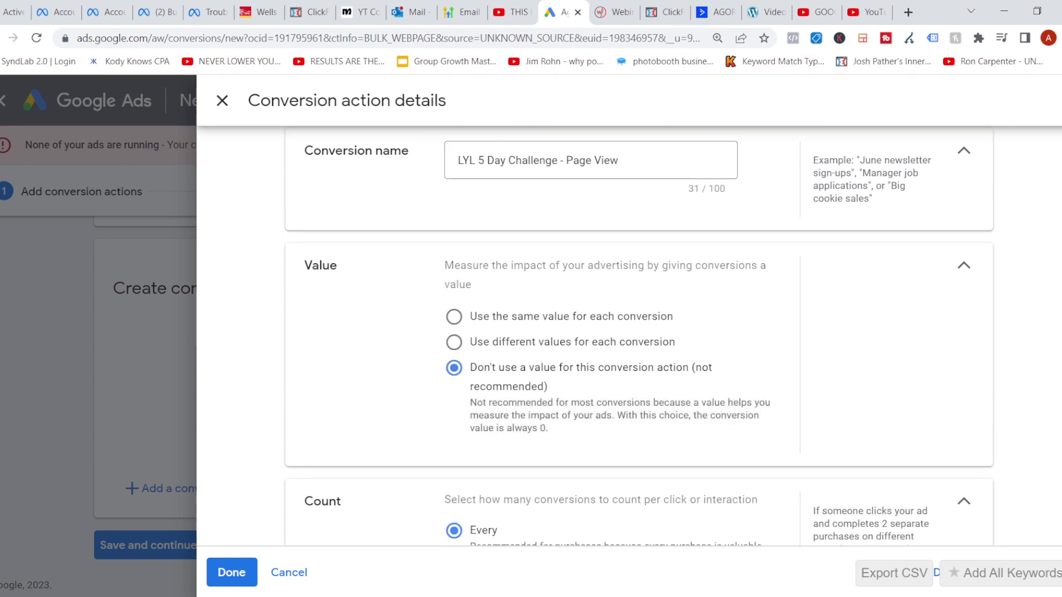
scroll(638, 336, "down", 2)
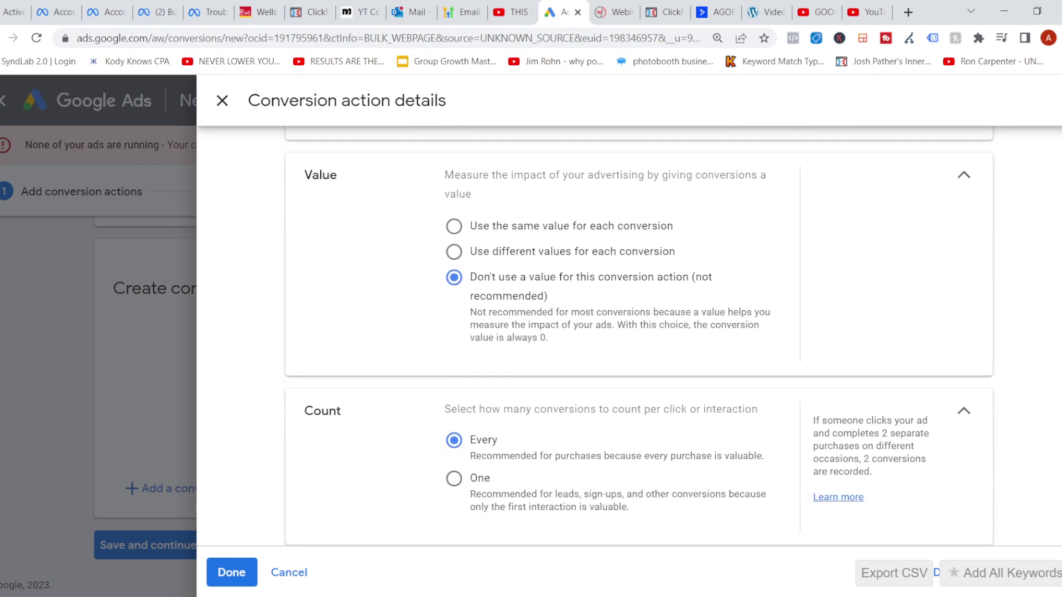
scroll(638, 342, "down", 2)
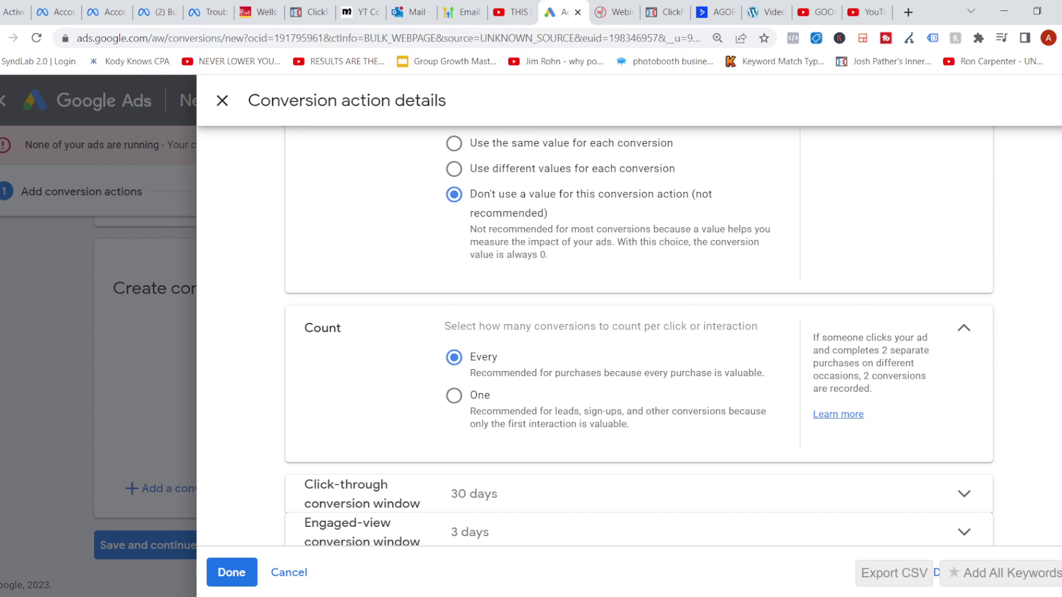
left_click(454, 396)
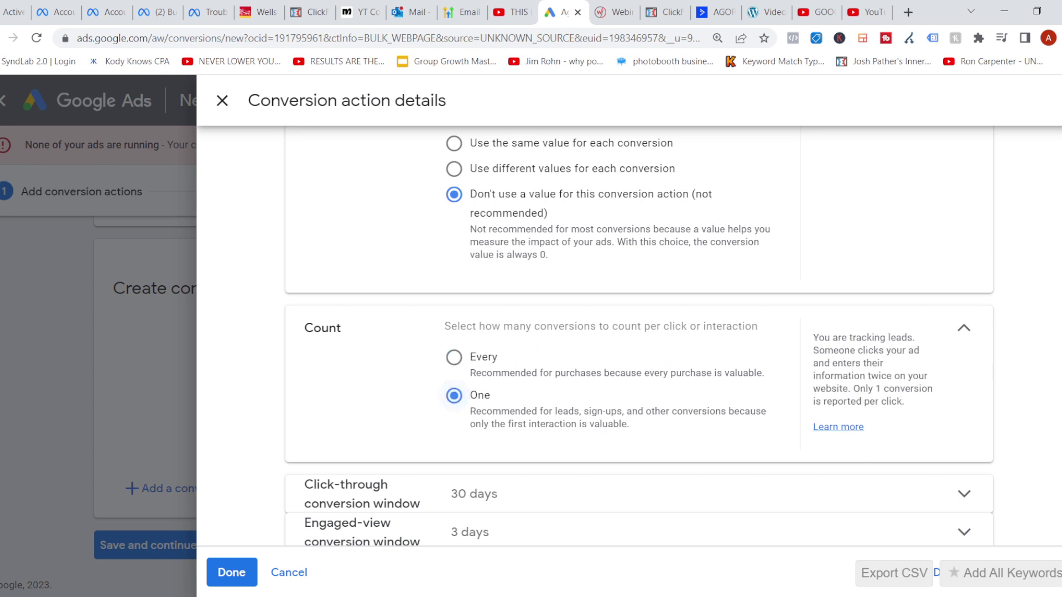
Set the click-through conversion window to 1 week and finish the conversion details
scroll(639, 339, "down", 2)
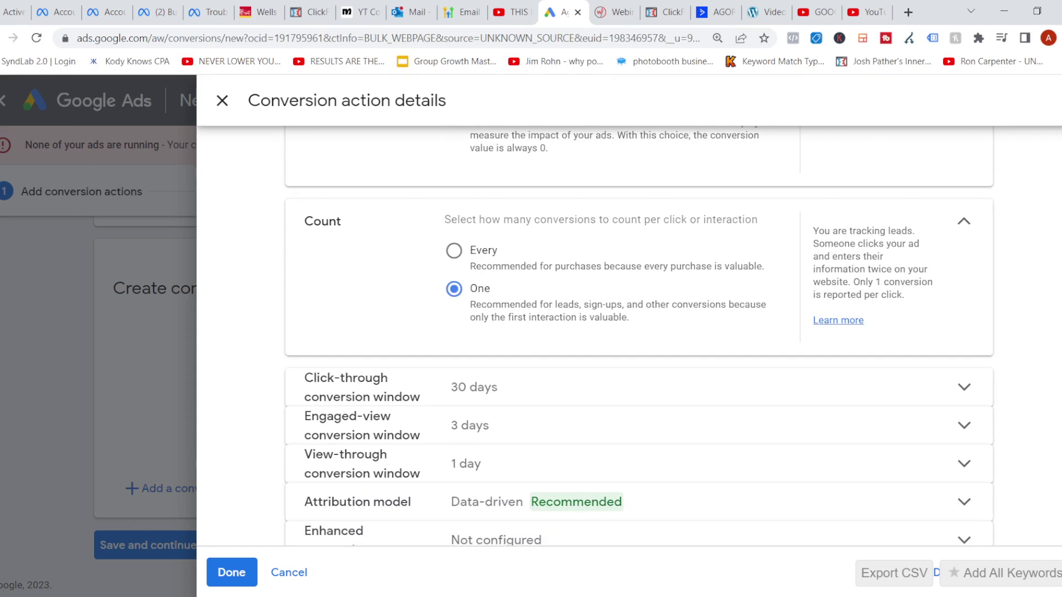
scroll(639, 339, "down", 1)
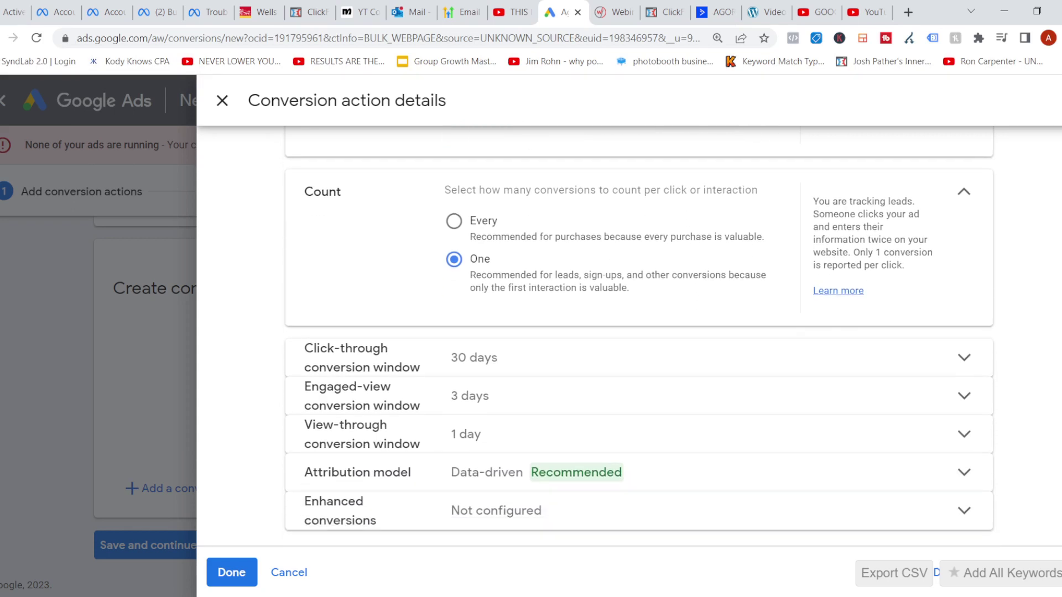
left_click(474, 358)
left_click(492, 430)
scroll(487, 387, "down", 1)
left_click(475, 418)
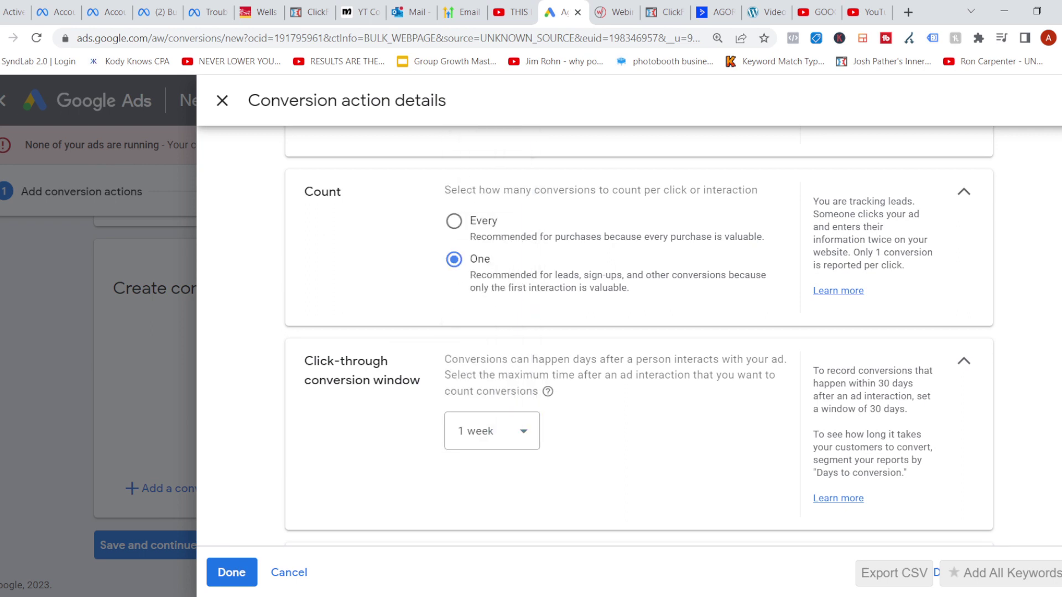
scroll(639, 335, "down", 3)
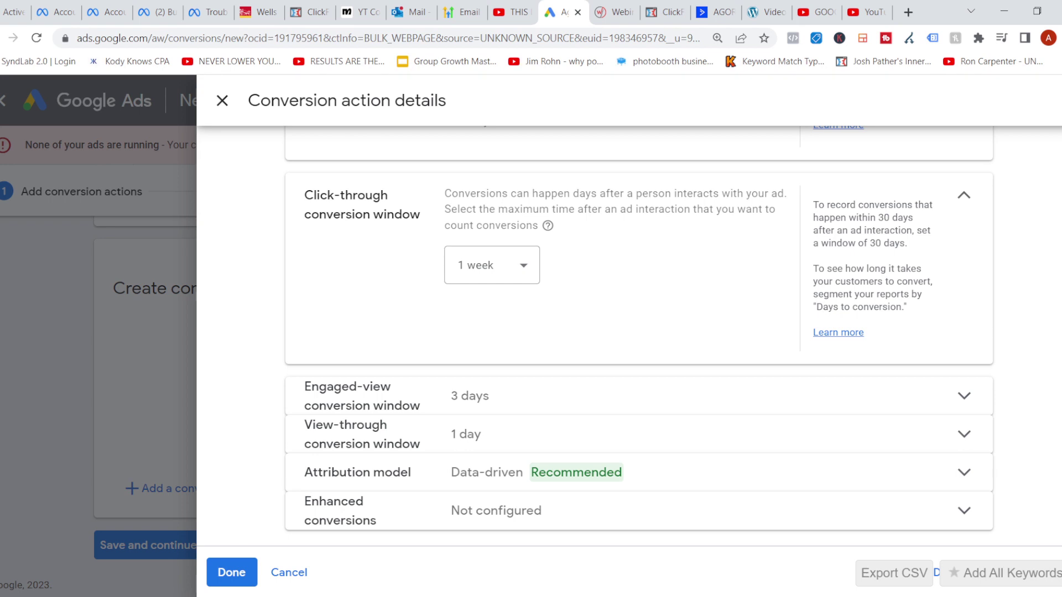
left_click(232, 573)
scroll(531, 388, "down", 2)
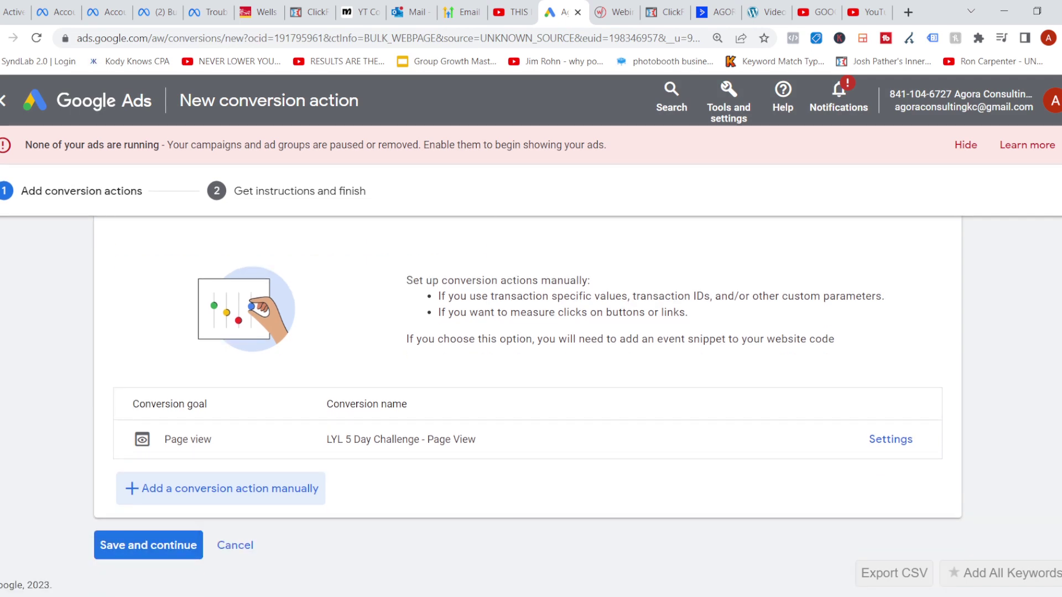
Save the conversion action and copy its Page load event snippet
left_click(149, 545)
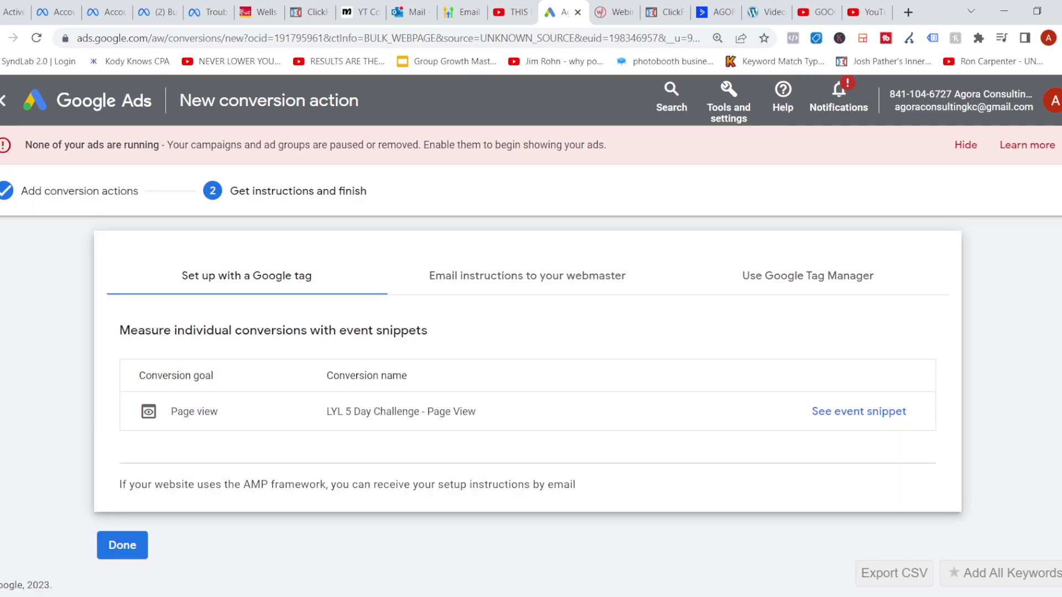
left_click(859, 411)
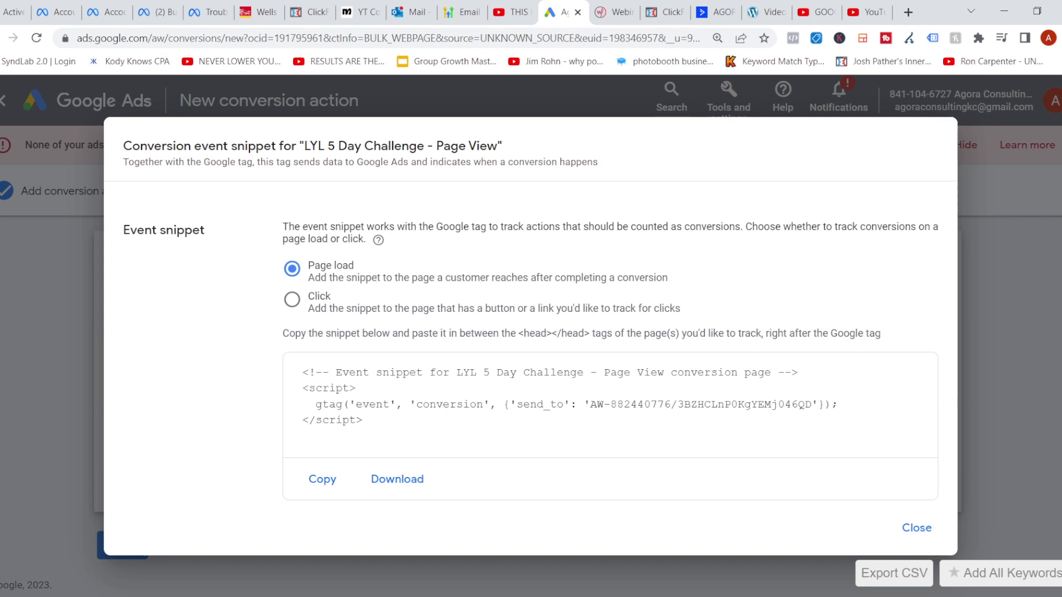
left_click(323, 480)
Open the List To Riches opt-in page in the ClickFunnels editor and its Tracking Code settings
left_click(664, 12)
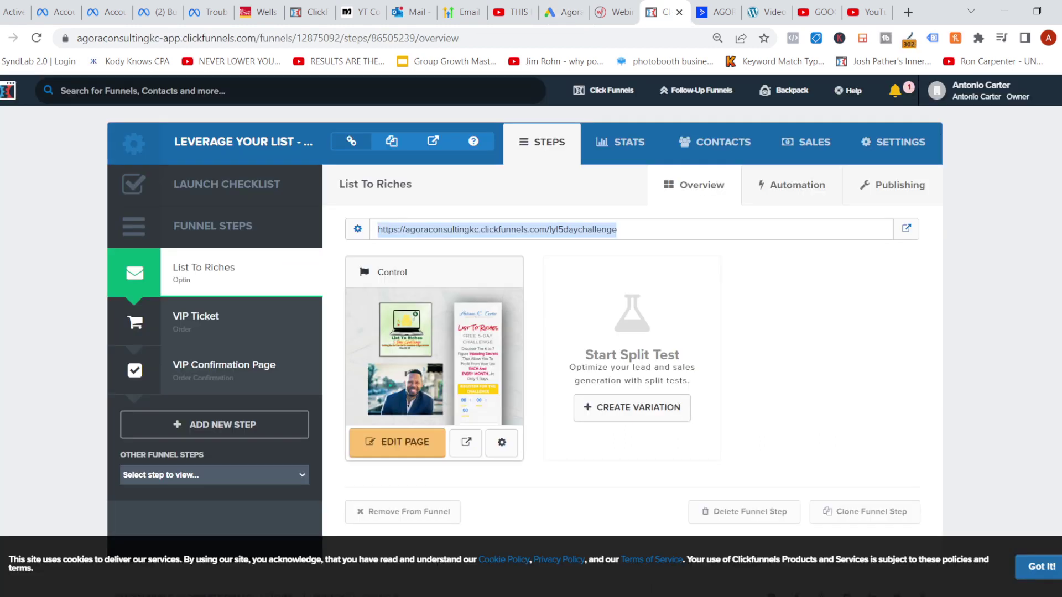
left_click(397, 442)
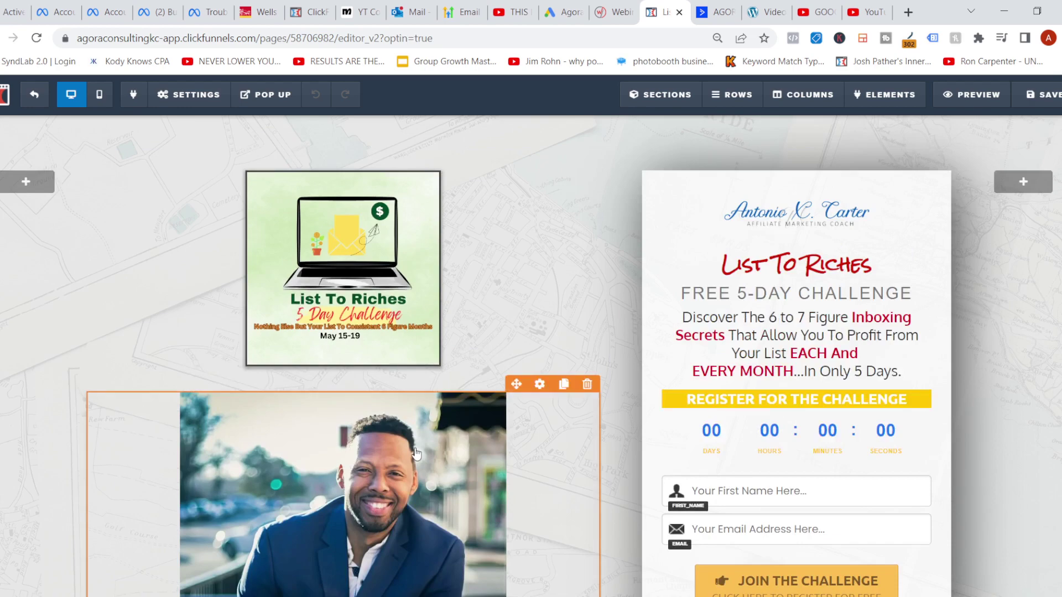
mouse_move(188, 95)
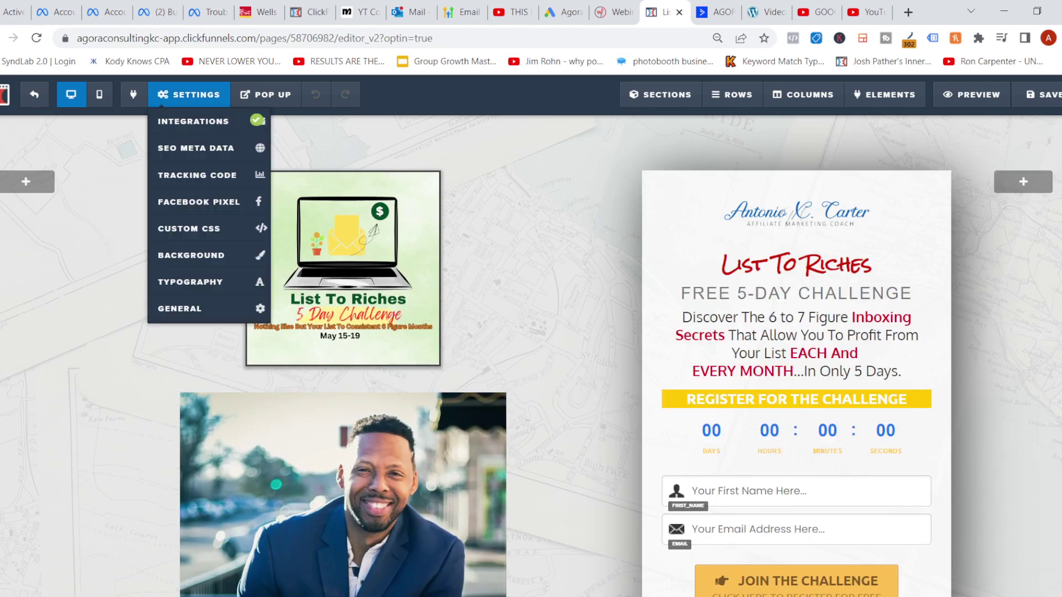
left_click(198, 175)
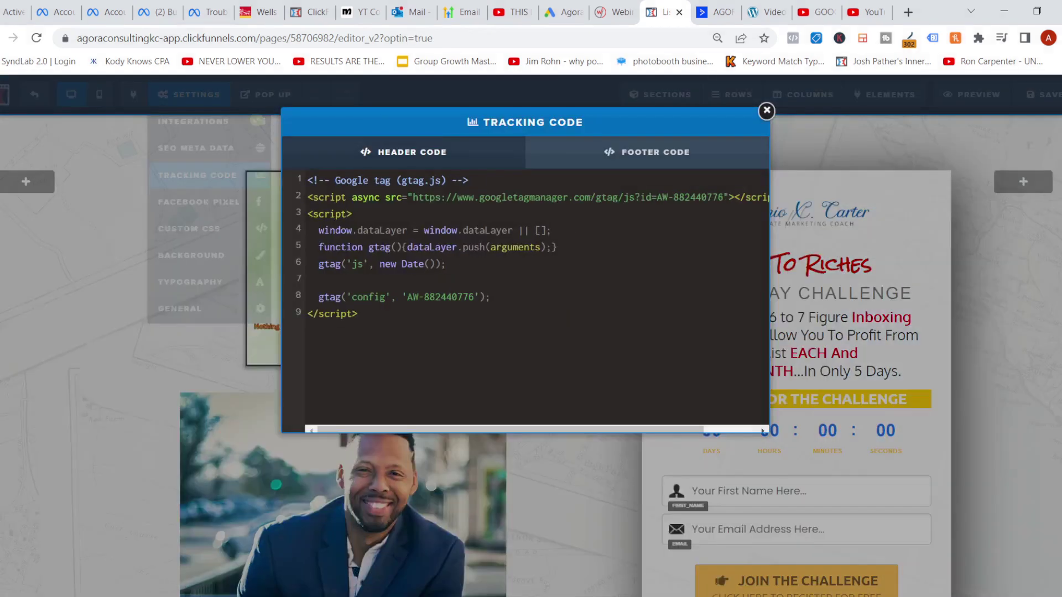
Paste the event snippet into Header Code after the Google tag and save the page
key("Return")
key("ctrl+v")
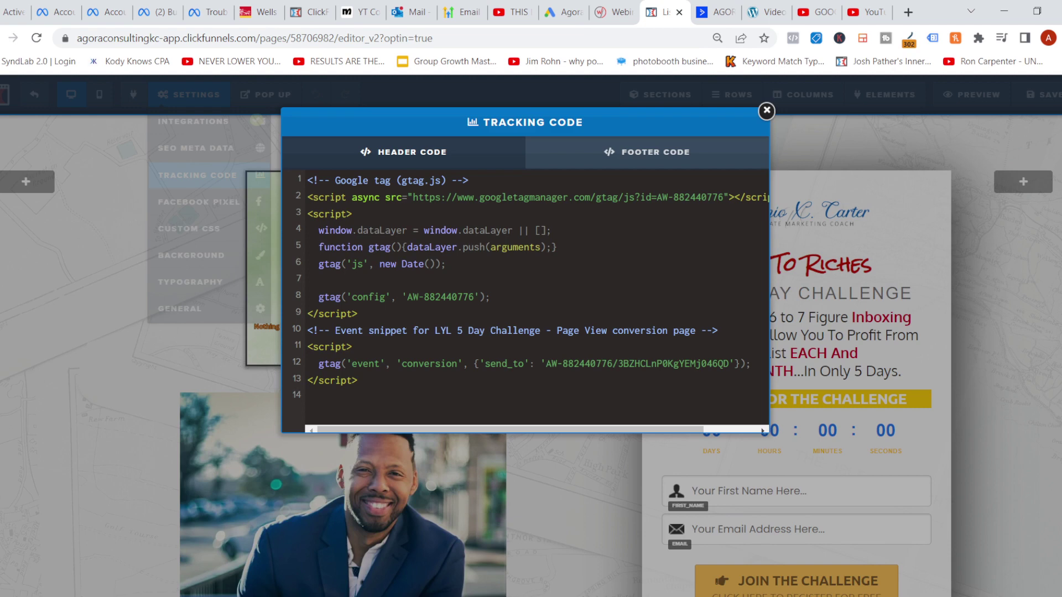
key("Escape")
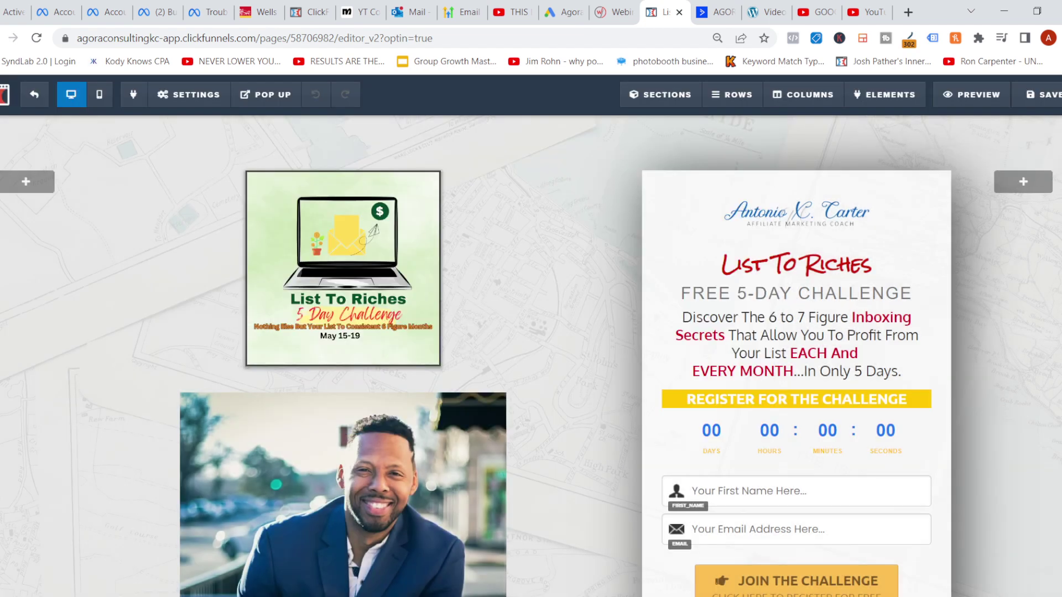
left_click(1051, 99)
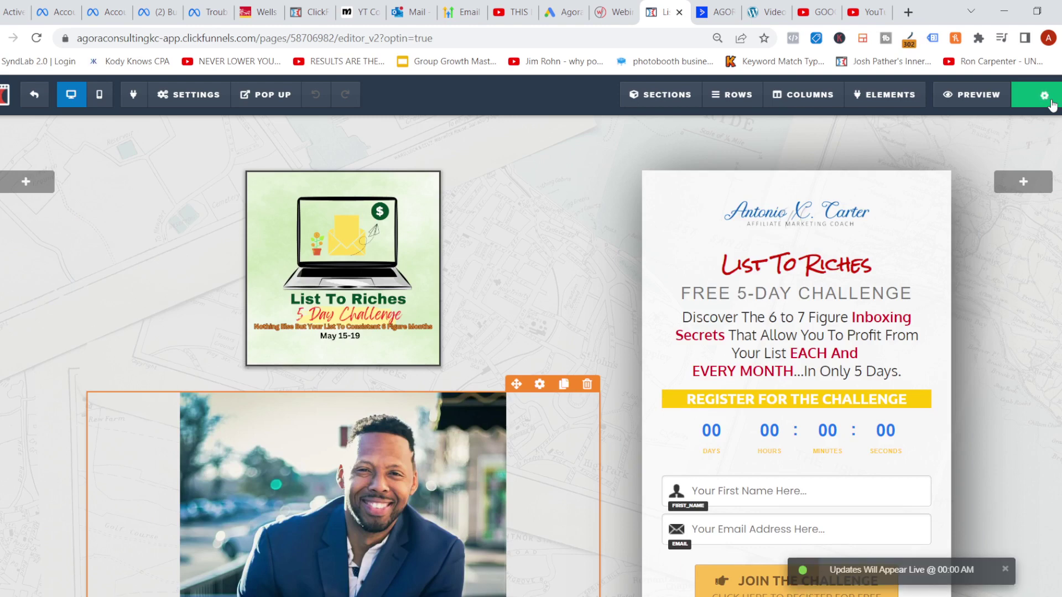